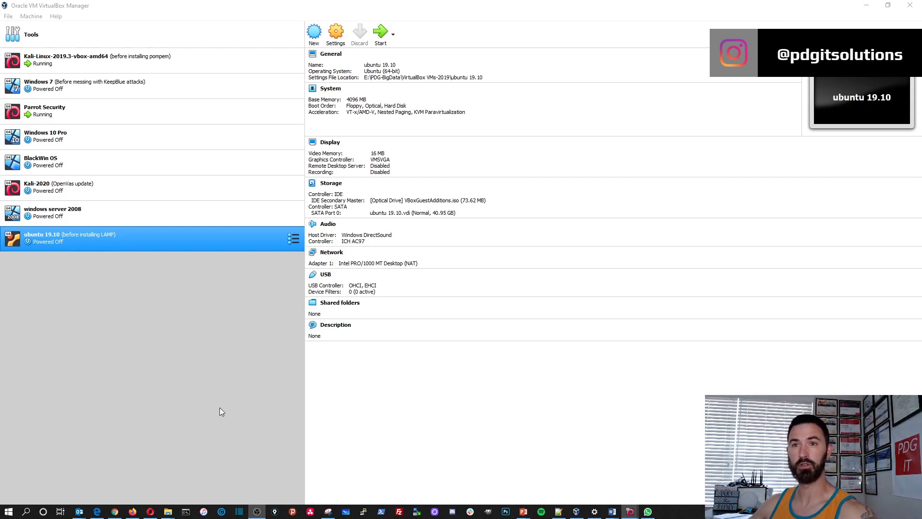
Create a new virtual machine named Ubuntu Server with type Linux and version Ubuntu (64-bit).
{"action": "left_click", "coordinate": [184, 390]}
{"action": "left_click", "coordinate": [32, 16]}
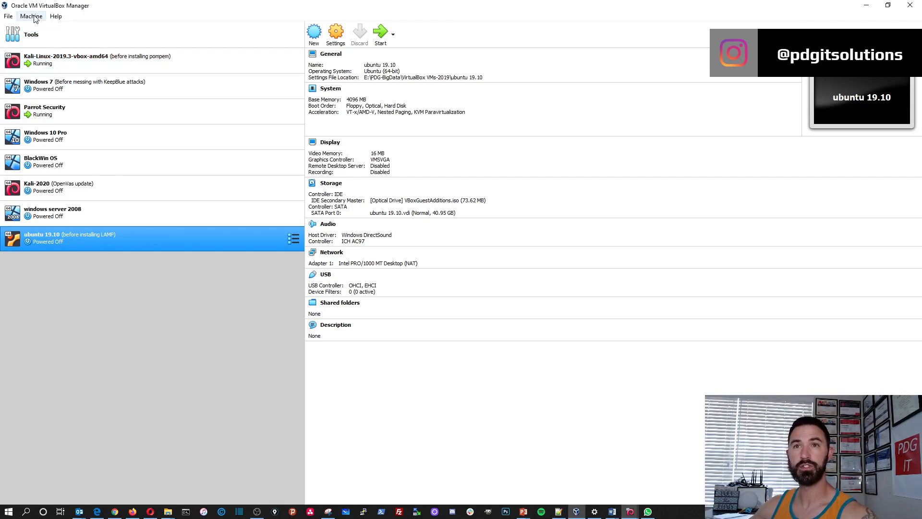
{"action": "left_click", "coordinate": [36, 27]}
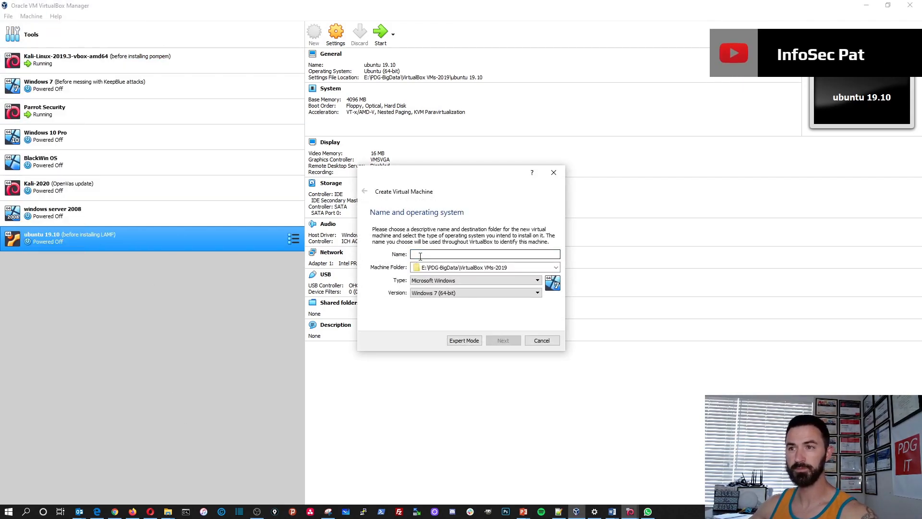
{"action": "type", "text": "Ubun"}
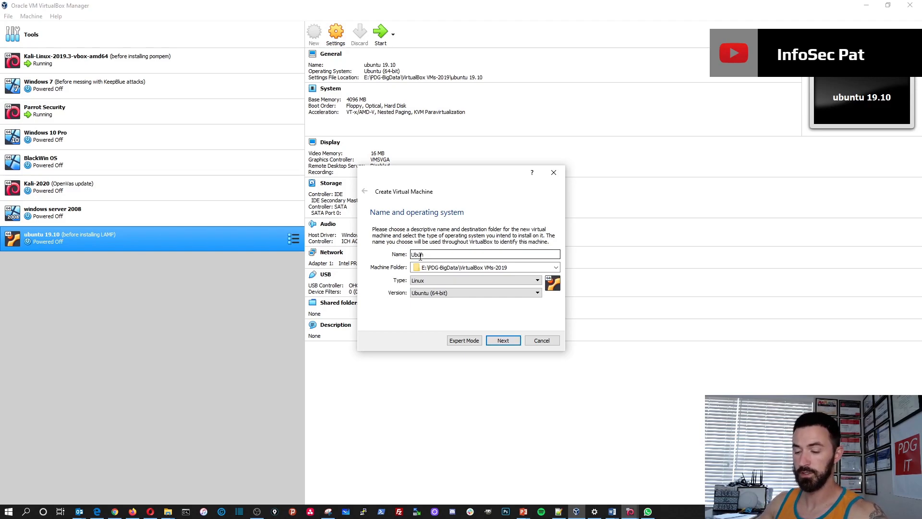
{"action": "type", "text": "tu Server"}
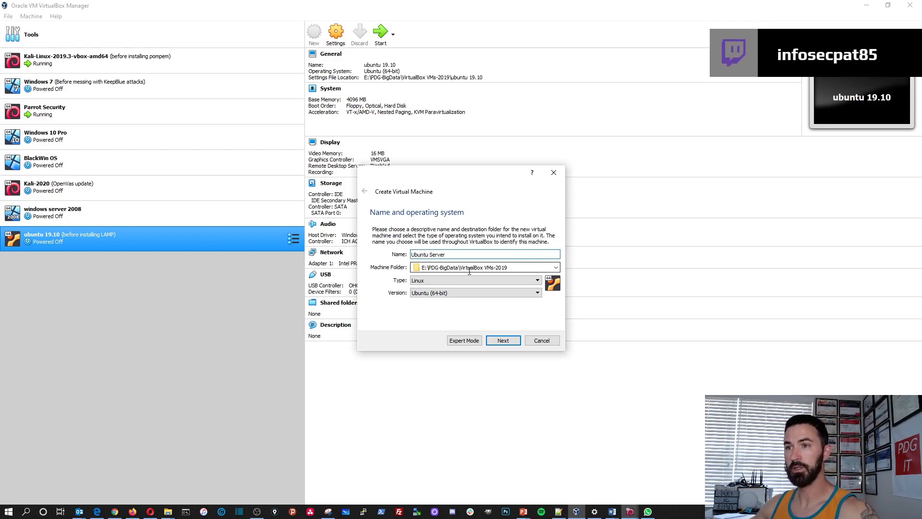
{"action": "left_click", "coordinate": [454, 294]}
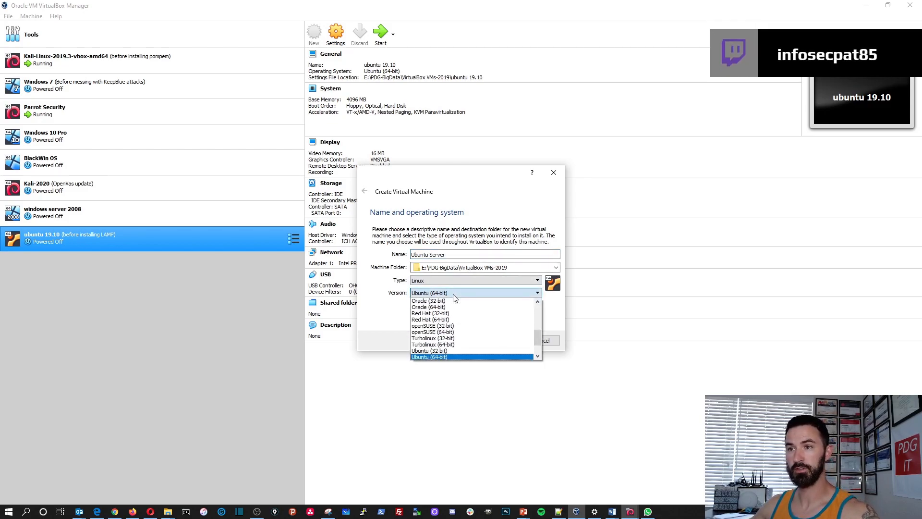
{"action": "left_click", "coordinate": [454, 295]}
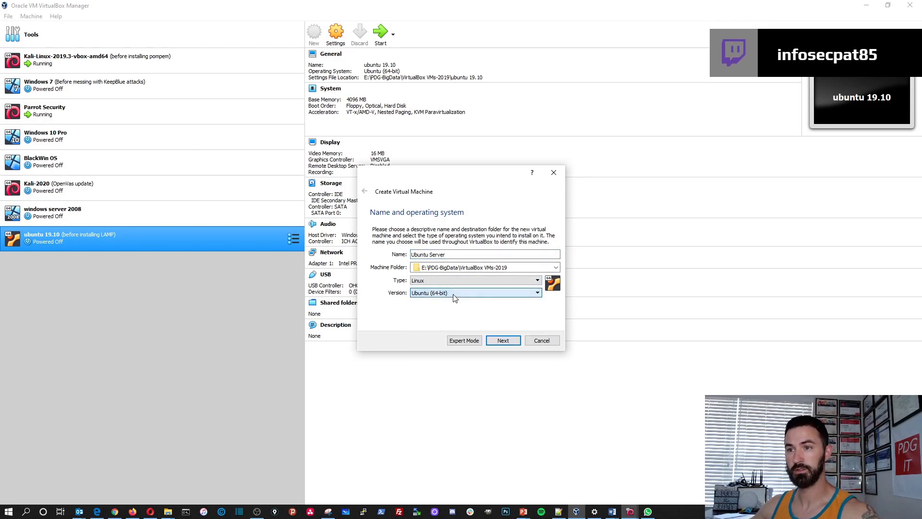
{"action": "left_click", "coordinate": [501, 342]}
Set the new machine's memory size to 9147 MB and continue to the hard disk setup.
{"action": "left_click_drag", "start_coordinate": [375, 260], "coordinate": [390, 262]}
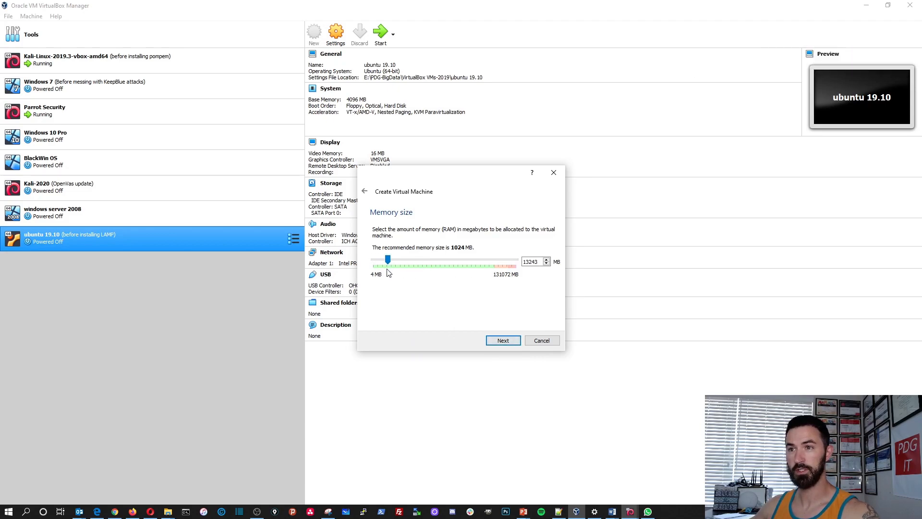
{"action": "left_click", "coordinate": [382, 261]}
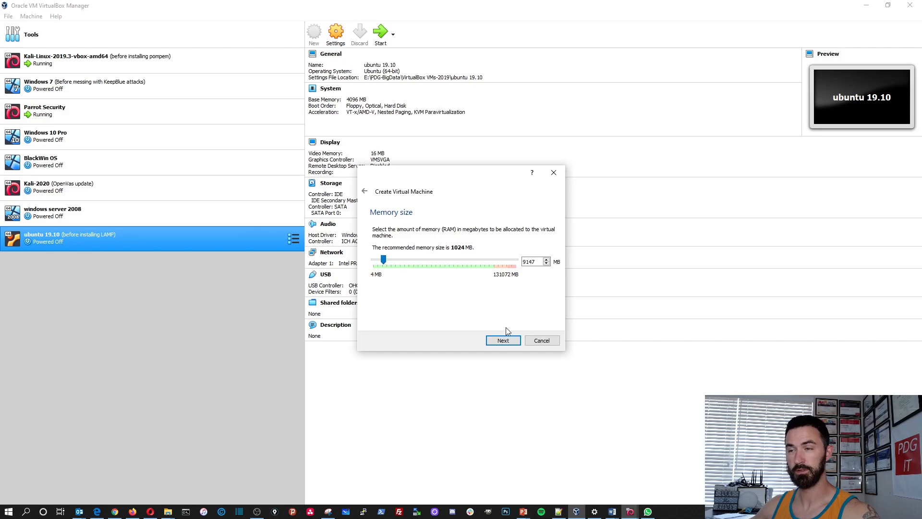
{"action": "left_click", "coordinate": [502, 340]}
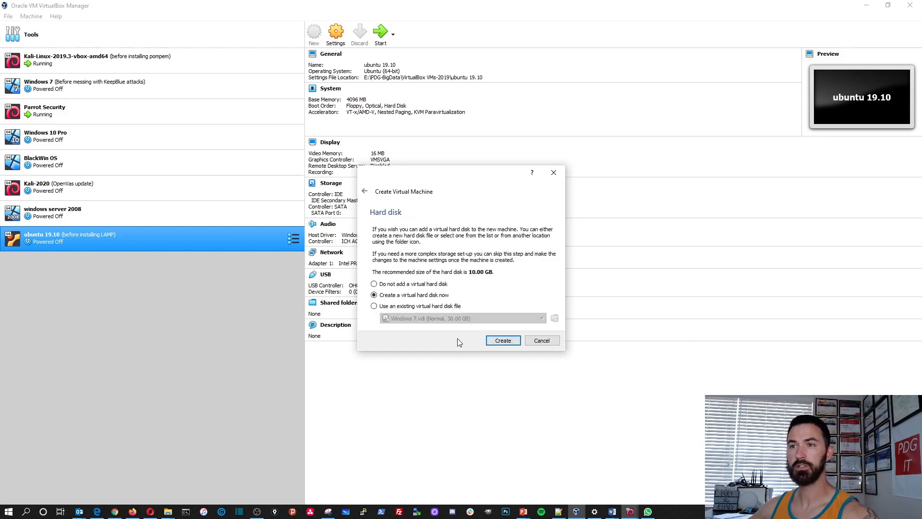
Create a dynamically allocated VDI virtual hard disk of about 45.30 GB for the machine.
{"action": "left_click", "coordinate": [492, 340]}
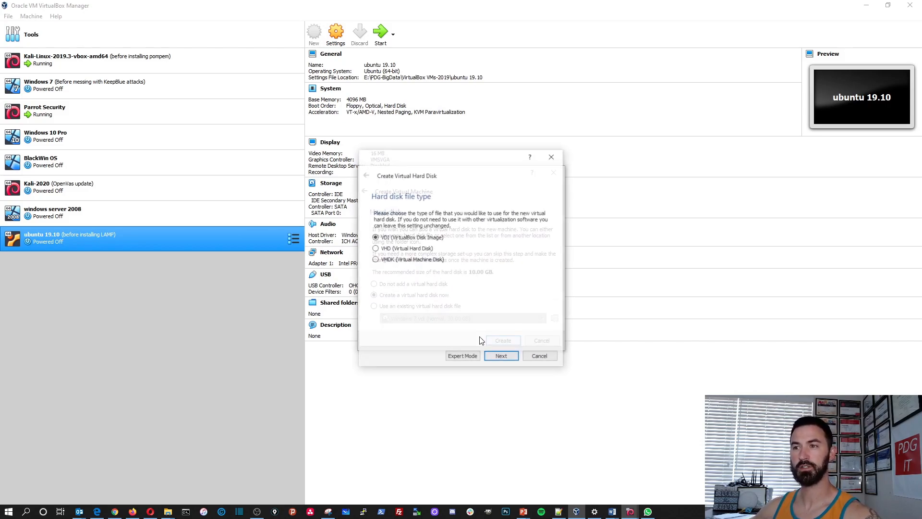
{"action": "left_click", "coordinate": [499, 356]}
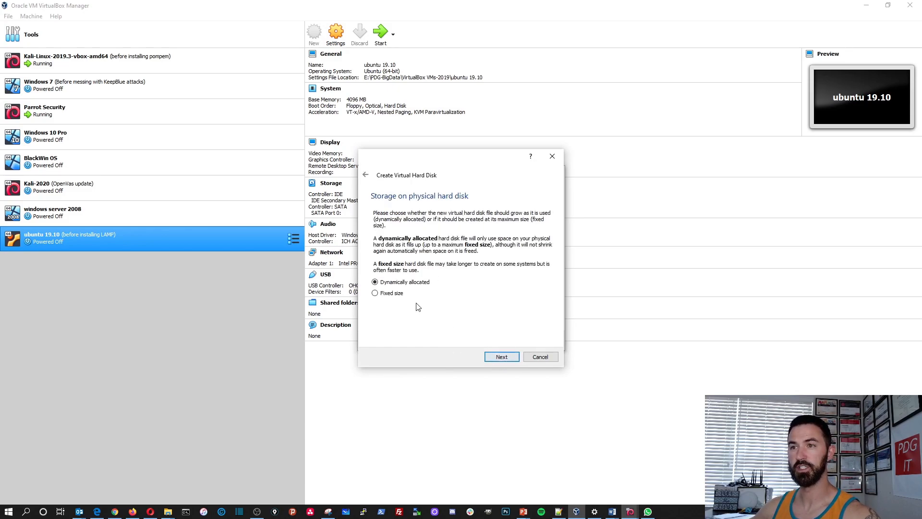
{"action": "left_click", "coordinate": [491, 353]}
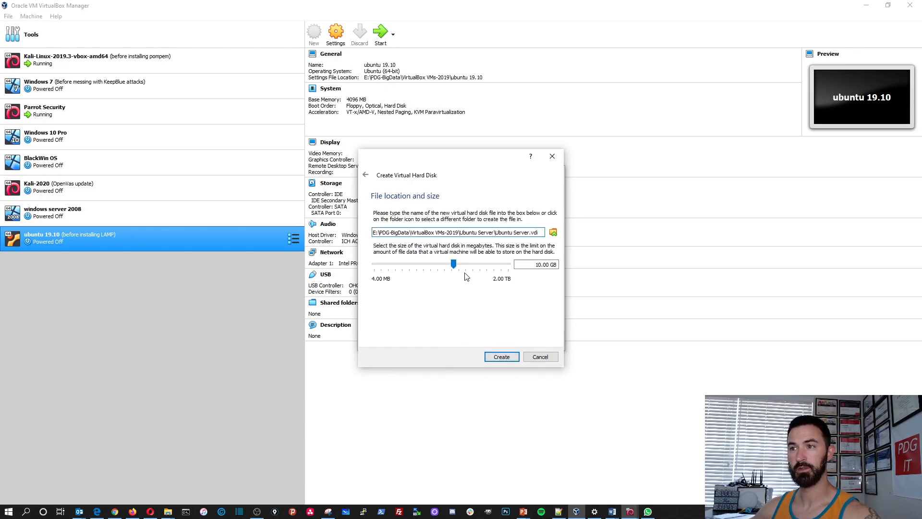
{"action": "left_click_drag", "start_coordinate": [454, 264], "coordinate": [465, 265]}
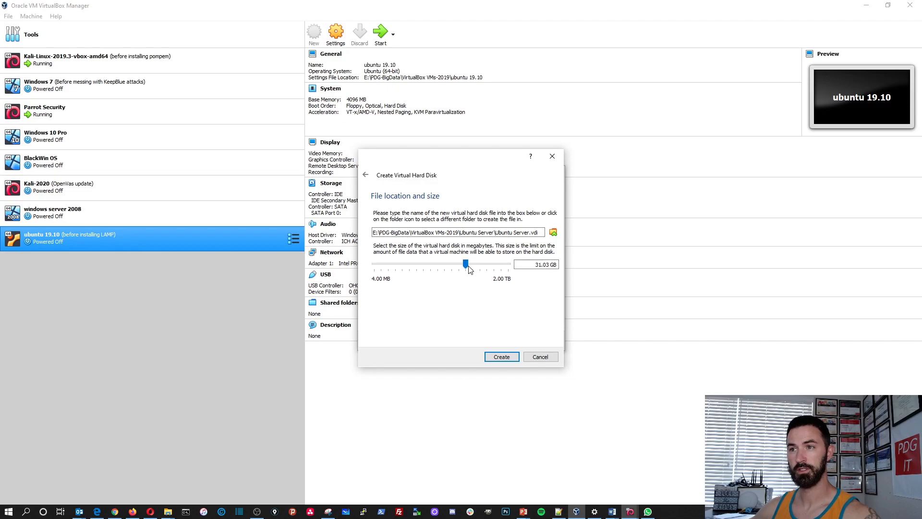
{"action": "left_click_drag", "start_coordinate": [469, 268], "coordinate": [471, 265]}
{"action": "left_click", "coordinate": [501, 357]}
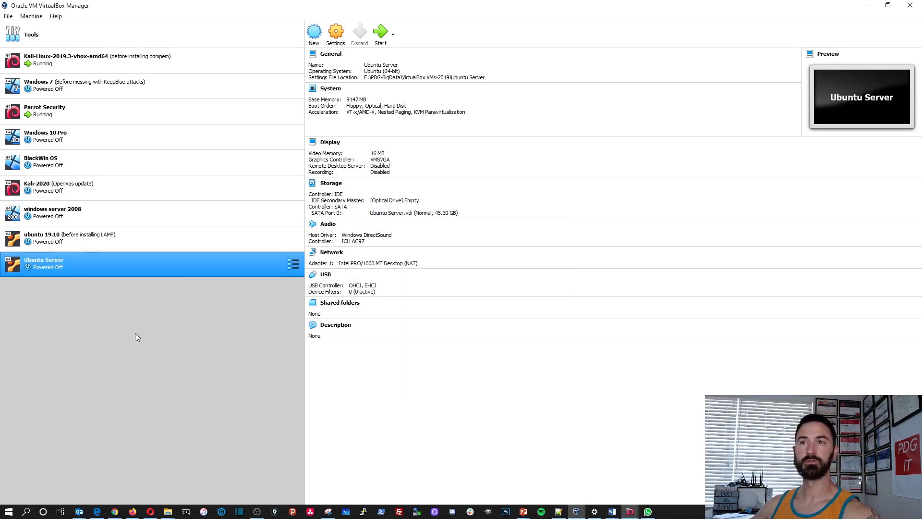
Launch the Ubuntu Server machine and choose ubuntu-19.10-live-server-amd64.iso from Downloads as its start-up disk.
{"action": "double_click", "coordinate": [128, 266]}
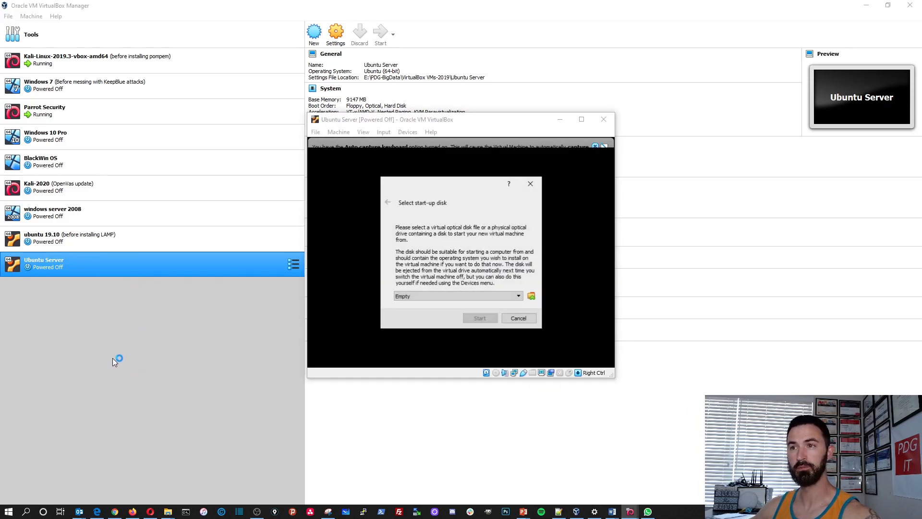
{"action": "left_click", "coordinate": [531, 297]}
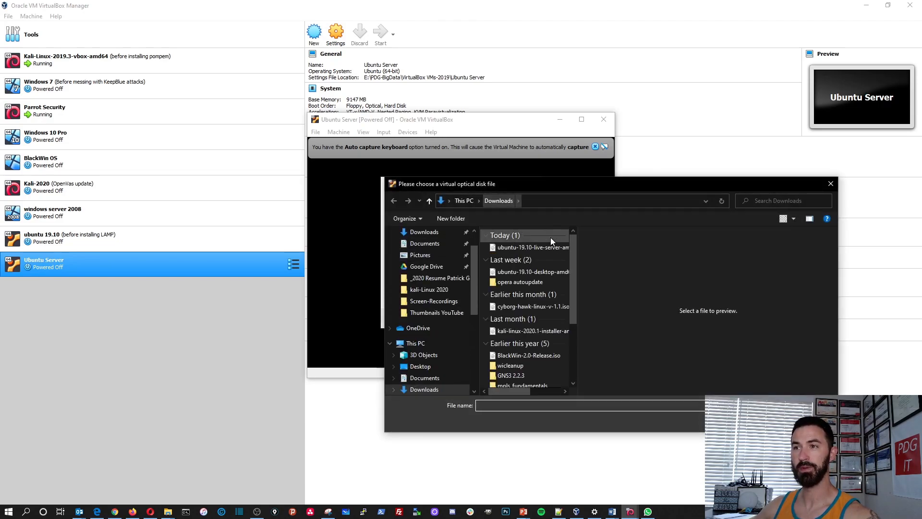
{"action": "left_click", "coordinate": [528, 248]}
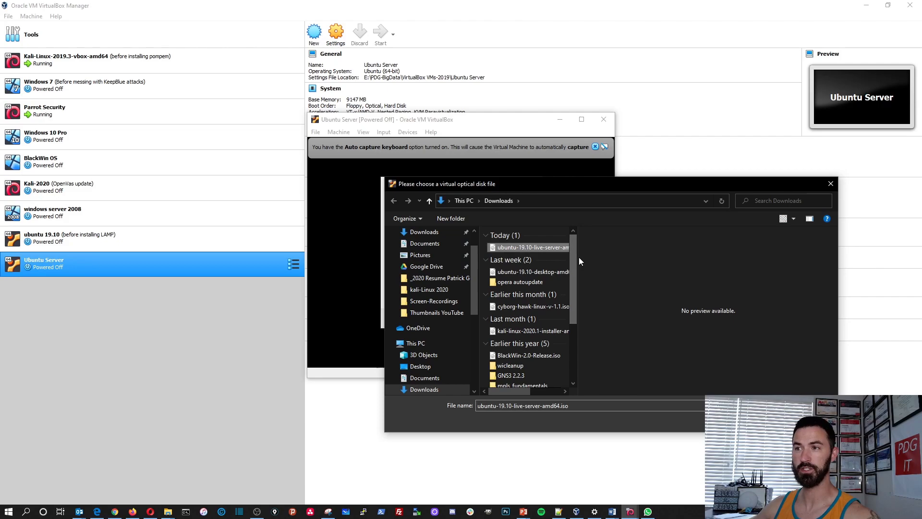
{"action": "left_click_drag", "start_coordinate": [579, 257], "coordinate": [620, 256]}
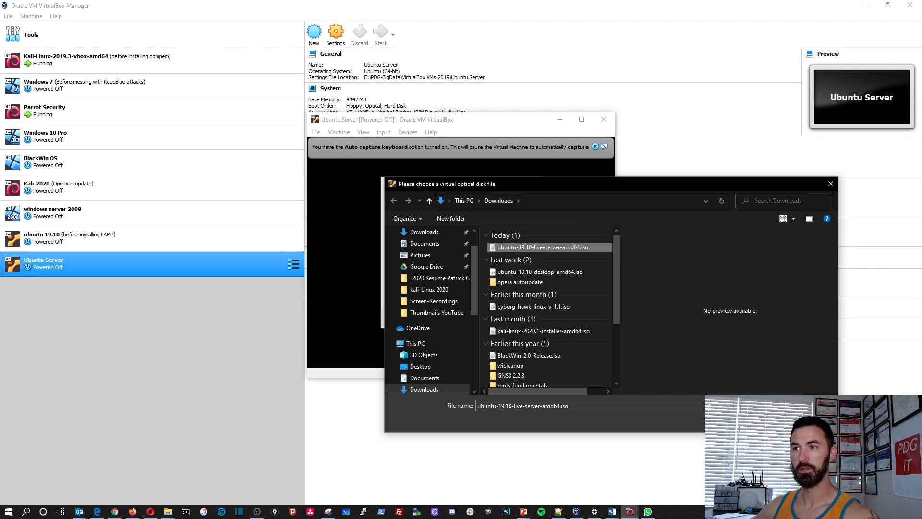
{"action": "left_click", "coordinate": [765, 420]}
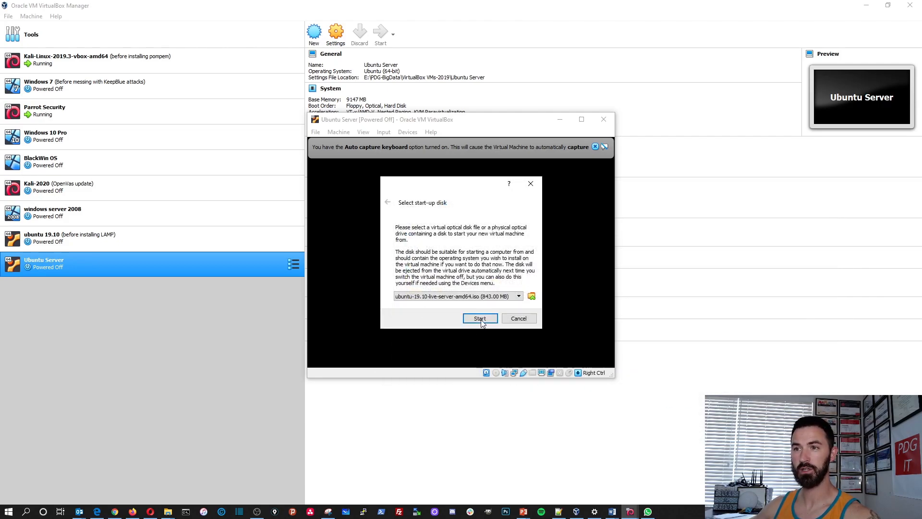
Switch to Chrome and open google.com in a new browser window.
{"action": "left_click", "coordinate": [115, 512]}
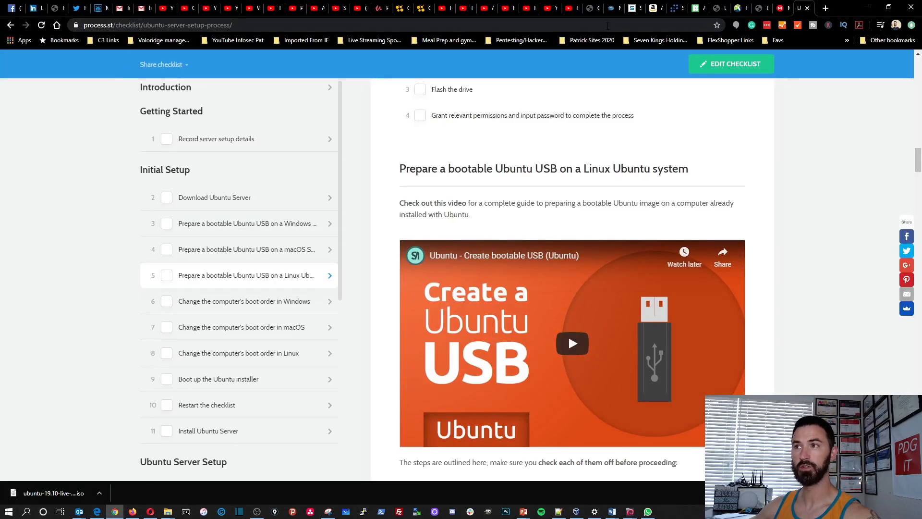
{"action": "left_click", "coordinate": [867, 8]}
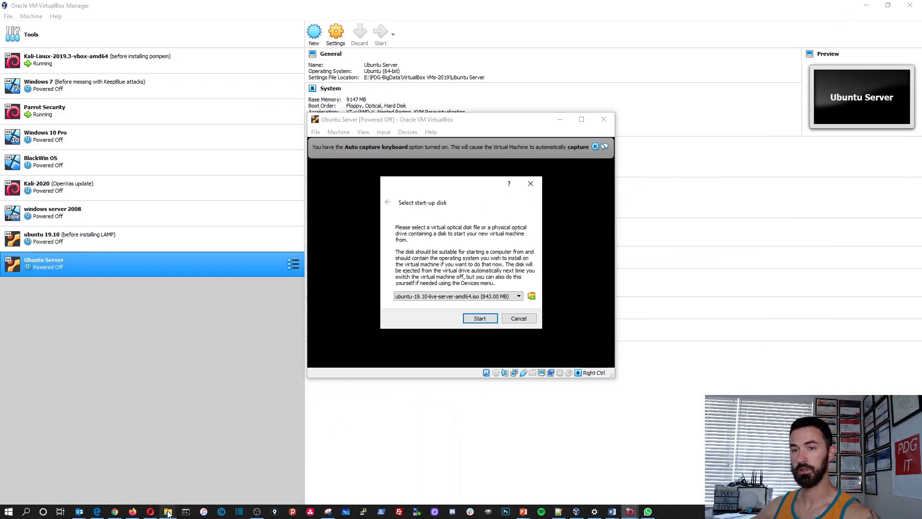
{"action": "right_click", "coordinate": [112, 507]}
{"action": "left_click", "coordinate": [88, 463]}
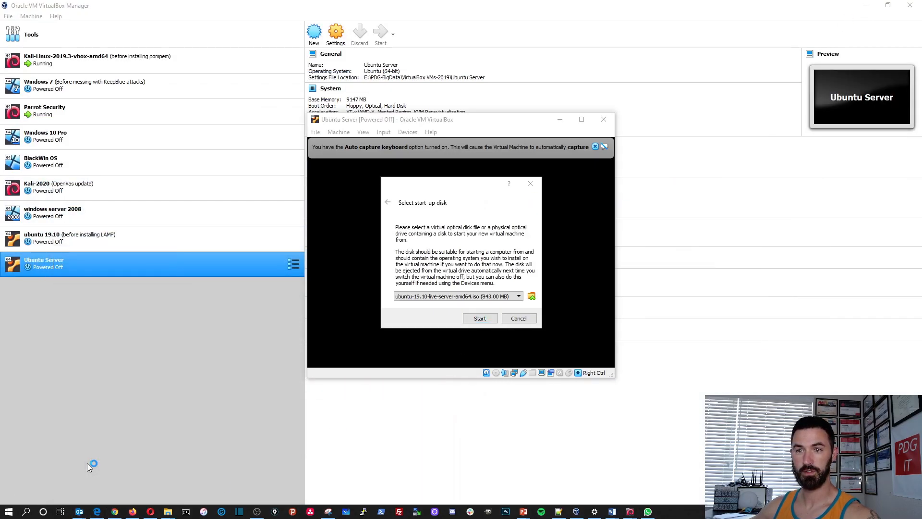
{"action": "type", "text": "google.com"}
{"action": "key", "text": "Return"}
Search Google for "ubuntu server download".
{"action": "type", "text": "un"}
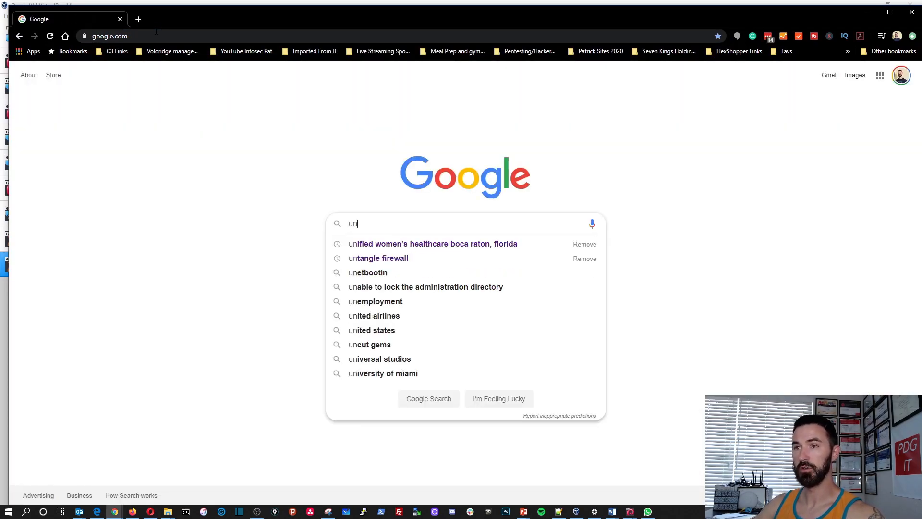
{"action": "key", "text": "BackSpace"}
{"action": "key", "text": "BackSpace"}
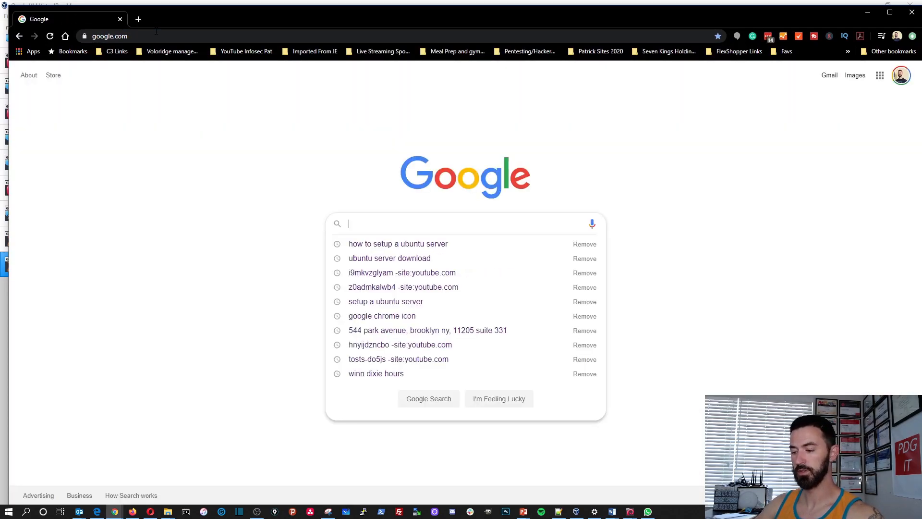
{"action": "type", "text": "u"}
{"action": "key", "text": "Down"}
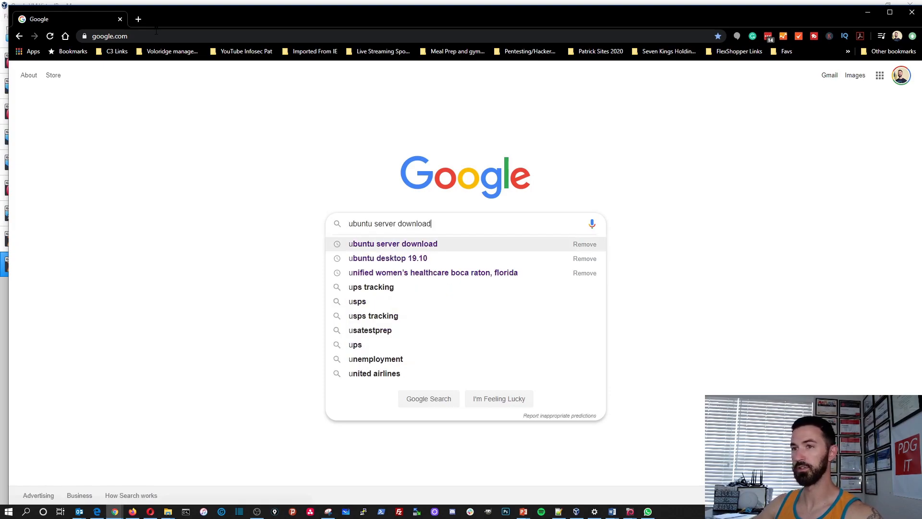
{"action": "key", "text": "Return"}
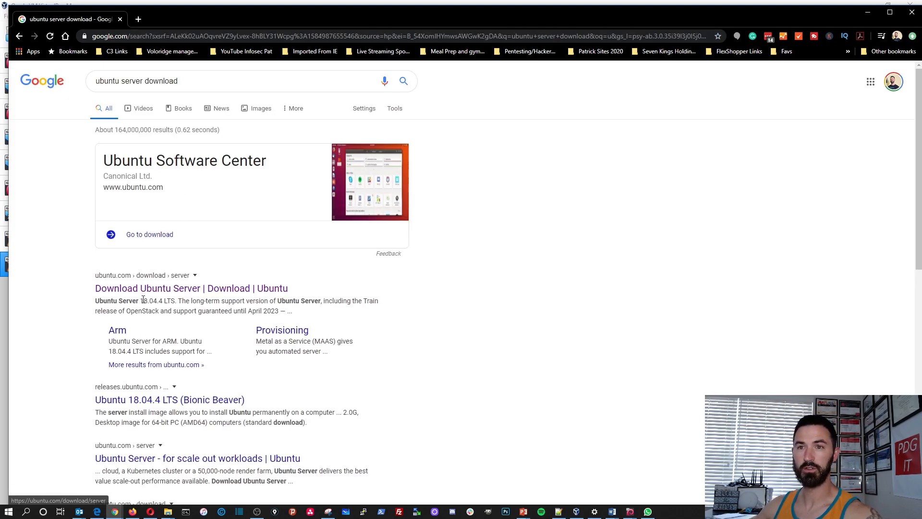
Open the Download Ubuntu Server page on ubuntu.com and examine the Ubuntu Server 19.10 entry.
{"action": "left_click", "coordinate": [146, 289]}
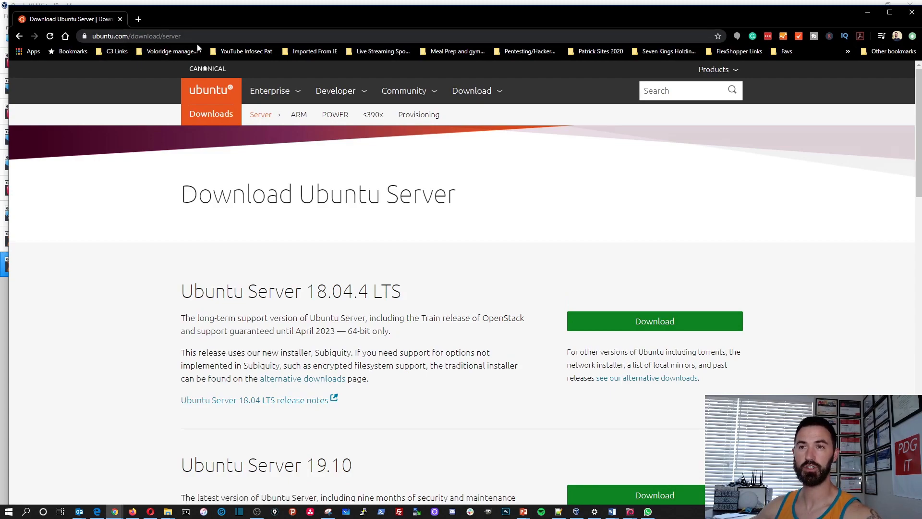
{"action": "scroll", "coordinate": [301, 316], "scroll_direction": "down", "scroll_amount": 4}
{"action": "left_click_drag", "start_coordinate": [176, 275], "coordinate": [365, 278]}
{"action": "left_click", "coordinate": [365, 278]}
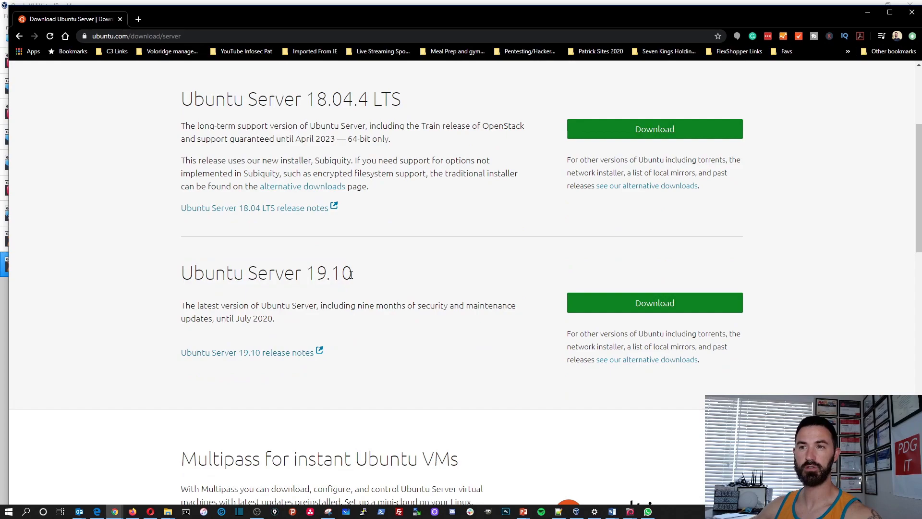
Close the browser window and start the Ubuntu Server machine from the selected start-up disk.
{"action": "left_click", "coordinate": [908, 17]}
{"action": "left_click", "coordinate": [476, 317]}
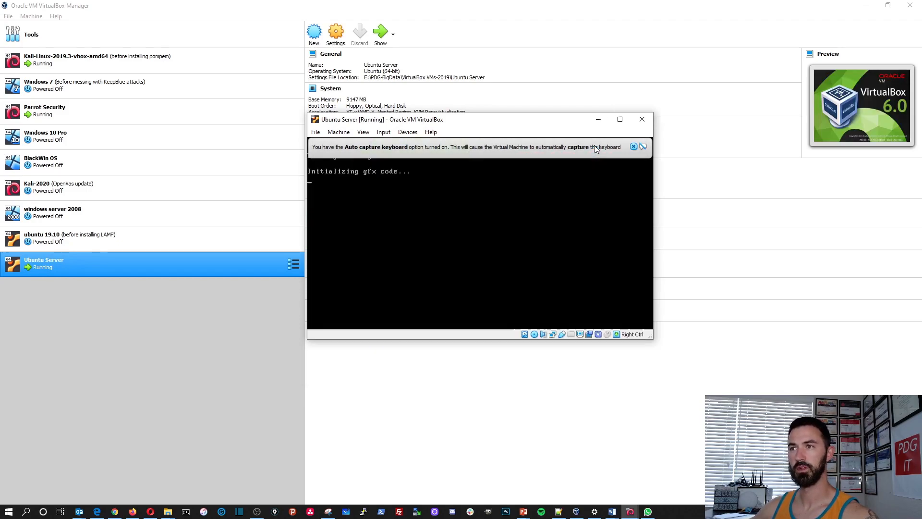
Minimize the VirtualBox Manager, then move and enlarge the running machine's window and dismiss its keyboard capture and mouse integration notices.
{"action": "left_click", "coordinate": [866, 6]}
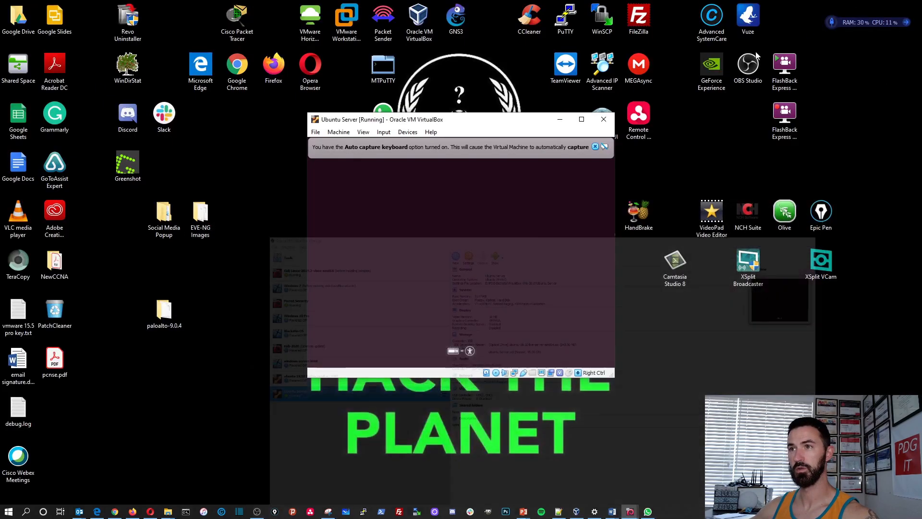
{"action": "left_click_drag", "start_coordinate": [440, 120], "coordinate": [282, 84]}
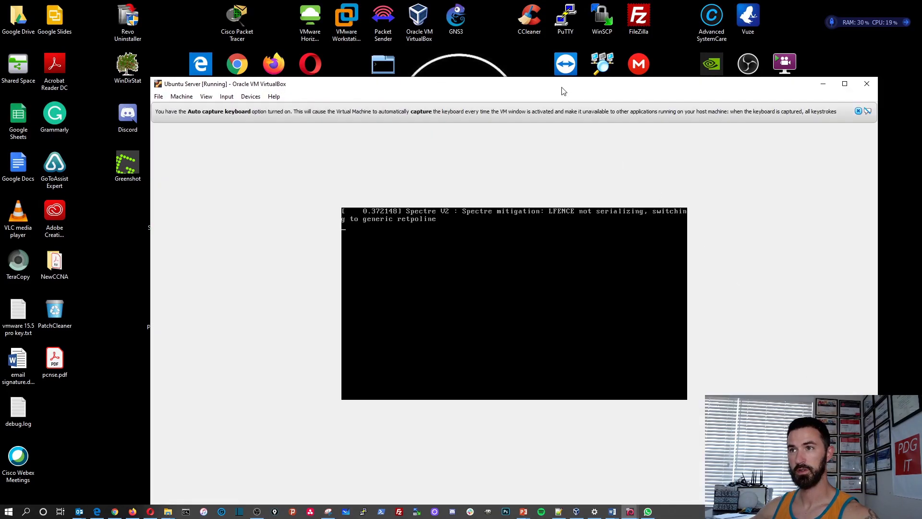
{"action": "left_click_drag", "start_coordinate": [563, 91], "coordinate": [517, 44]}
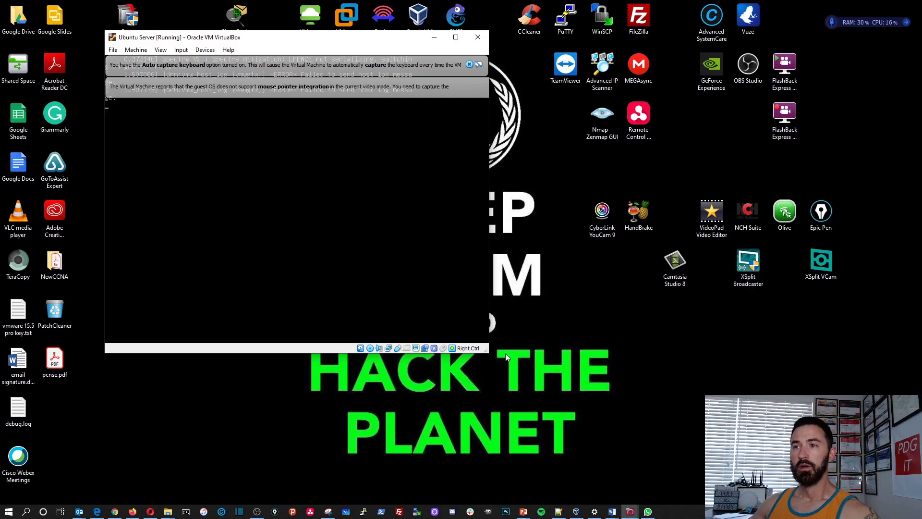
{"action": "left_click_drag", "start_coordinate": [488, 352], "coordinate": [886, 483]}
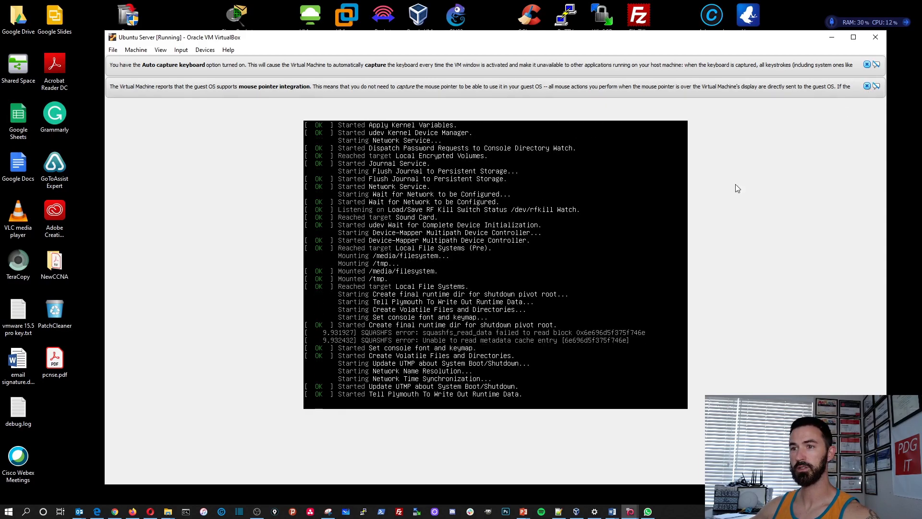
{"action": "left_click", "coordinate": [866, 86]}
{"action": "left_click", "coordinate": [867, 65]}
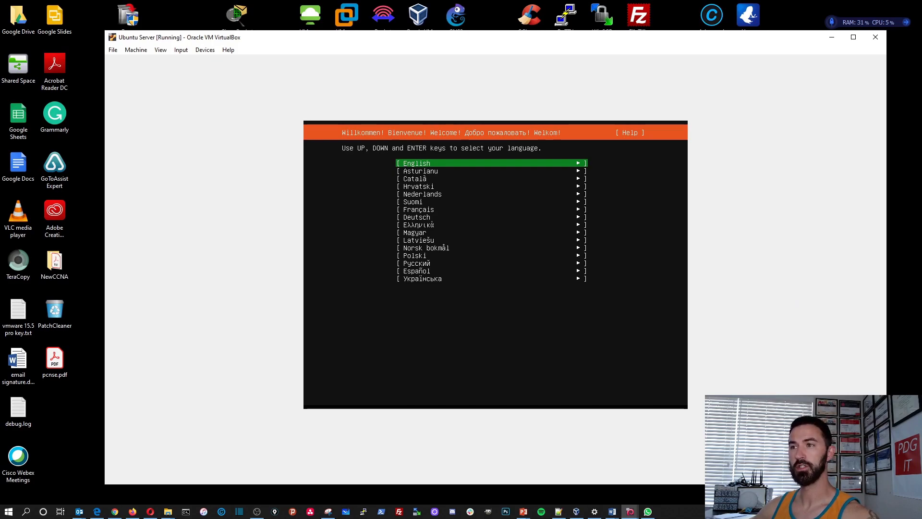
Select English as the installer language and continue without updating the installer.
{"action": "key", "text": "Down"}
{"action": "key", "text": "Up"}
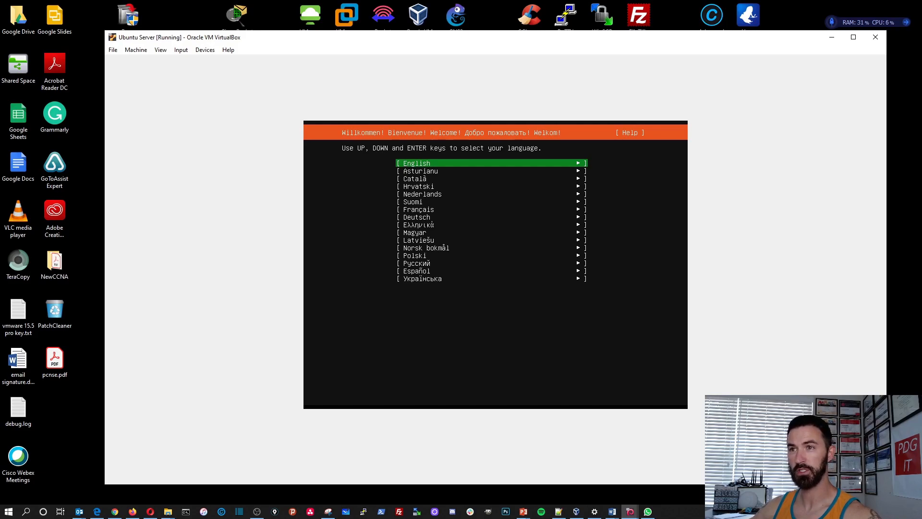
{"action": "key", "text": "Return"}
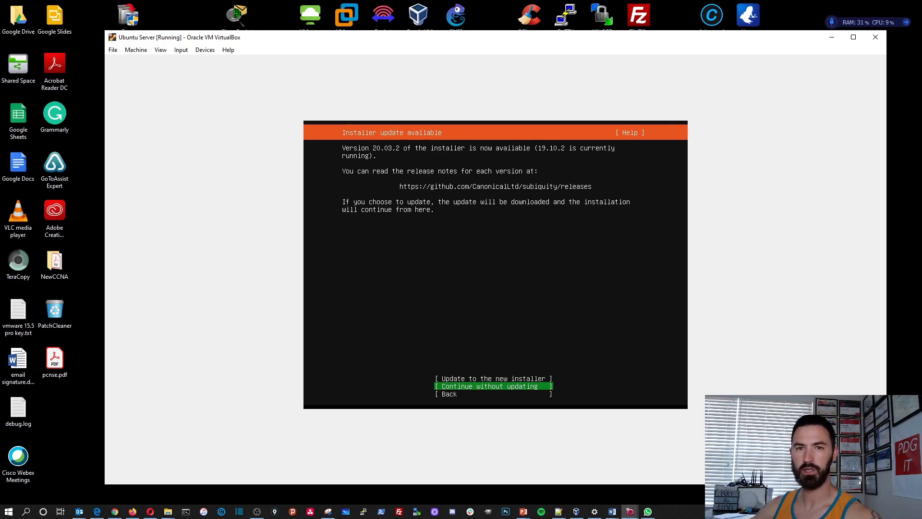
{"action": "key", "text": "Return"}
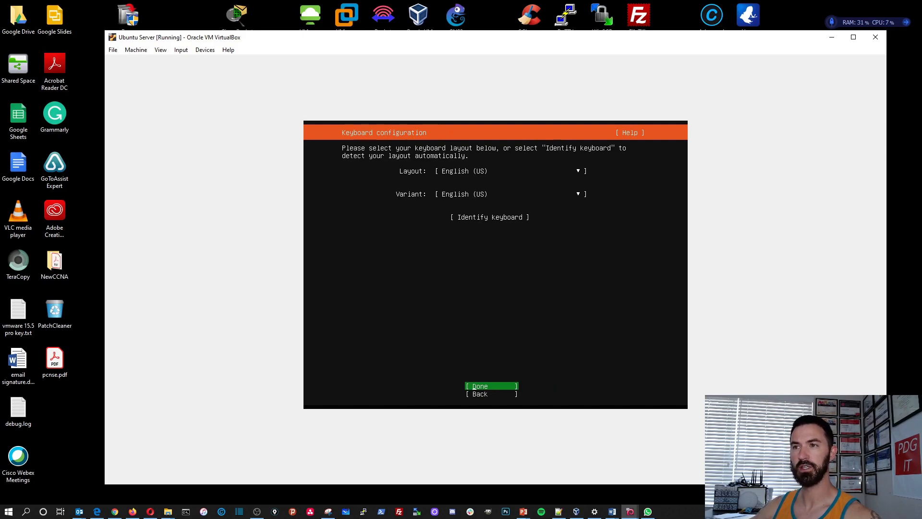
Accept the default English (US) keyboard, enp0s3 DHCP network connection, blank proxy address and Ubuntu archive mirror settings.
{"action": "key", "text": "Return"}
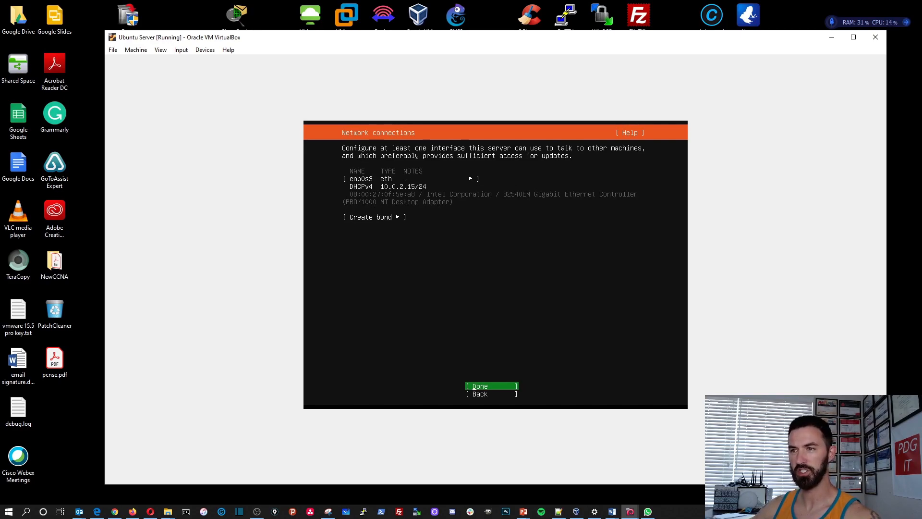
{"action": "key", "text": "Return"}
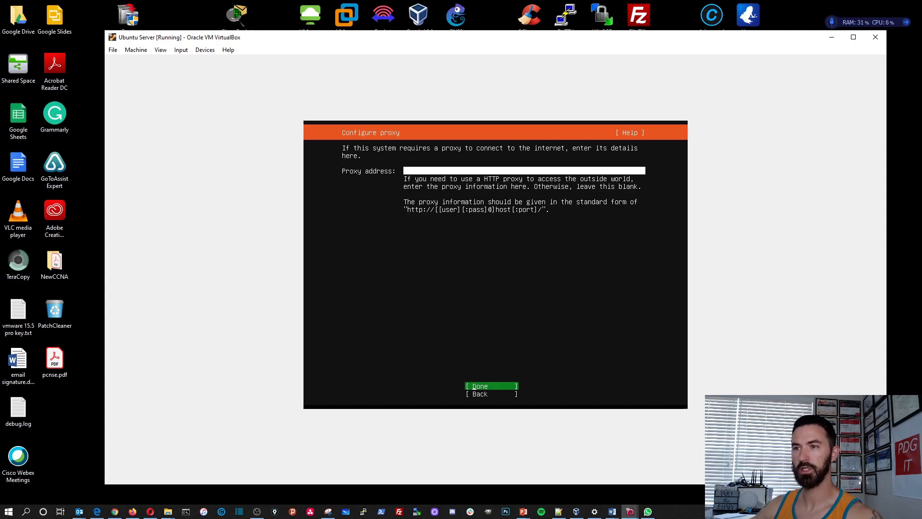
{"action": "key", "text": "Return"}
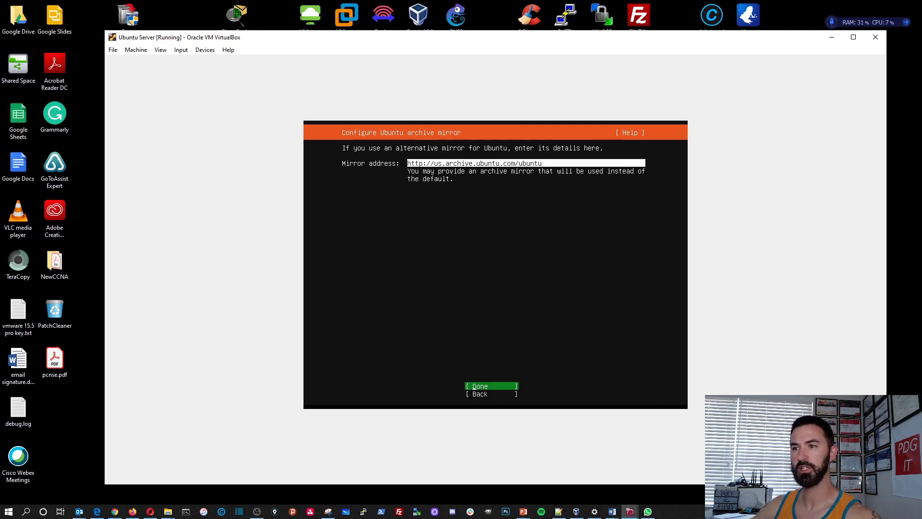
{"action": "key", "text": "Return"}
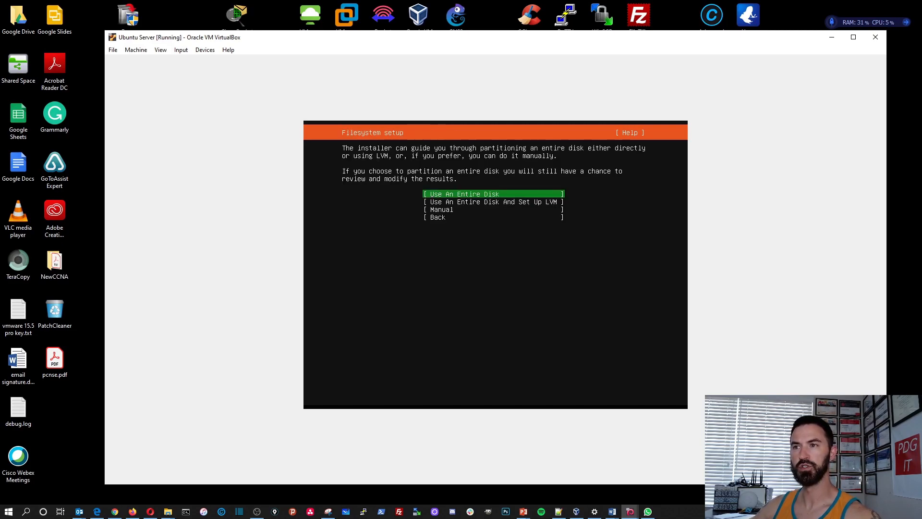
Set up the filesystem to use the entire VBOX_HARDDISK local disk and confirm the destructive action to begin installing.
{"action": "key", "text": "Return"}
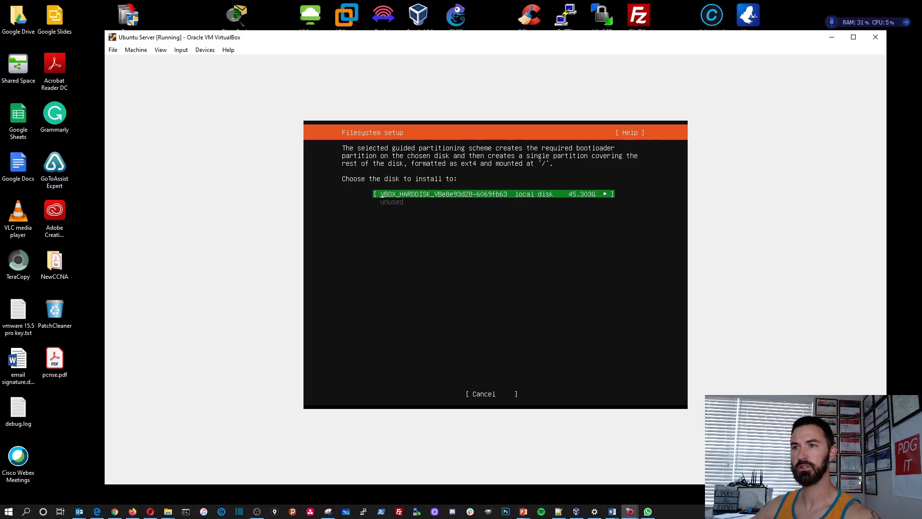
{"action": "key", "text": "Return"}
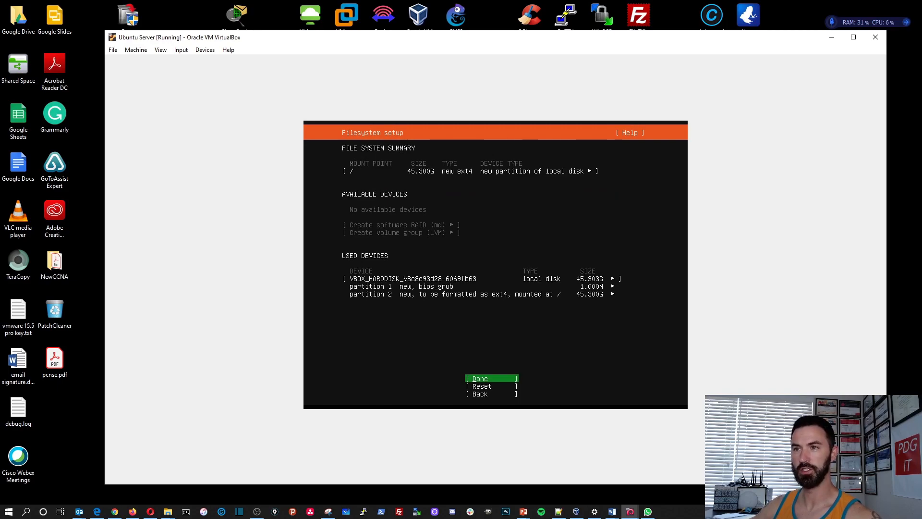
{"action": "key", "text": "Return"}
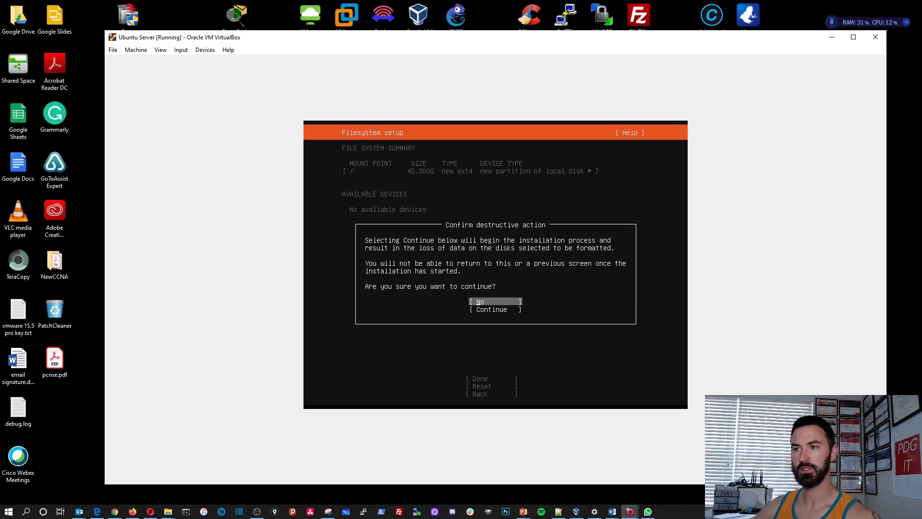
{"action": "key", "text": "Down"}
{"action": "key", "text": "Return"}
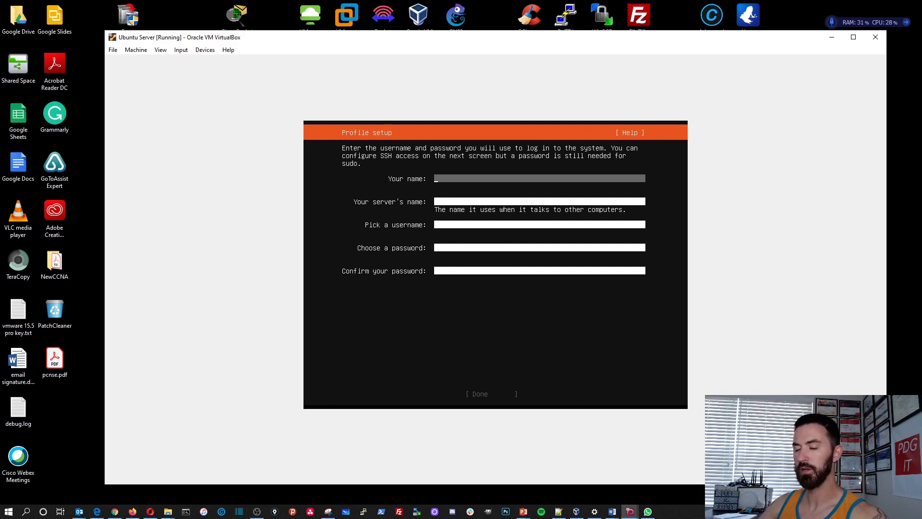
Fill in the user's name in the profile setup and set the server's name to infosecpat-server.
{"action": "type", "text": "patrick"}
{"action": "key", "text": "Tab"}
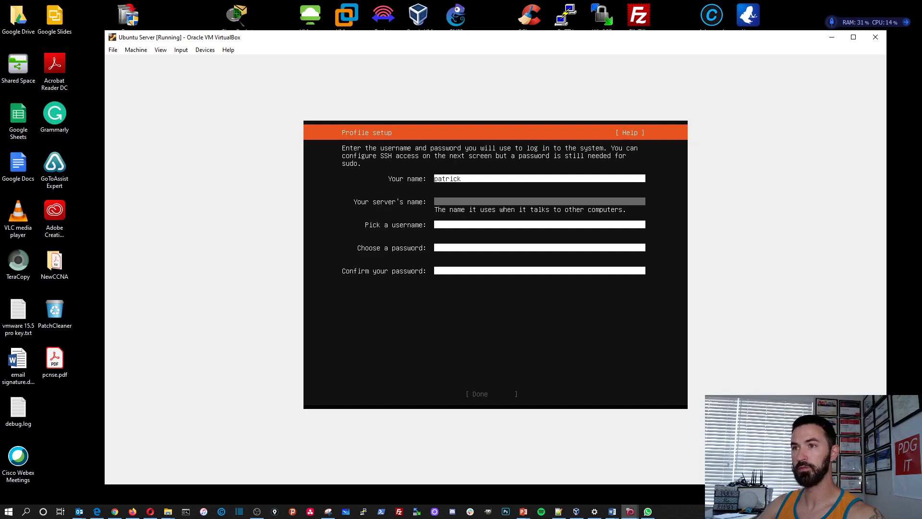
{"action": "type", "text": "infos"}
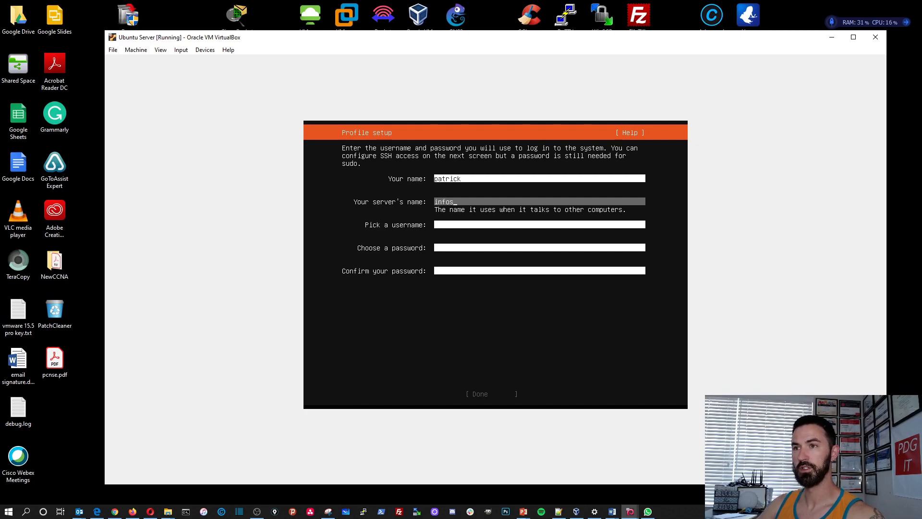
{"action": "type", "text": "ecpat"}
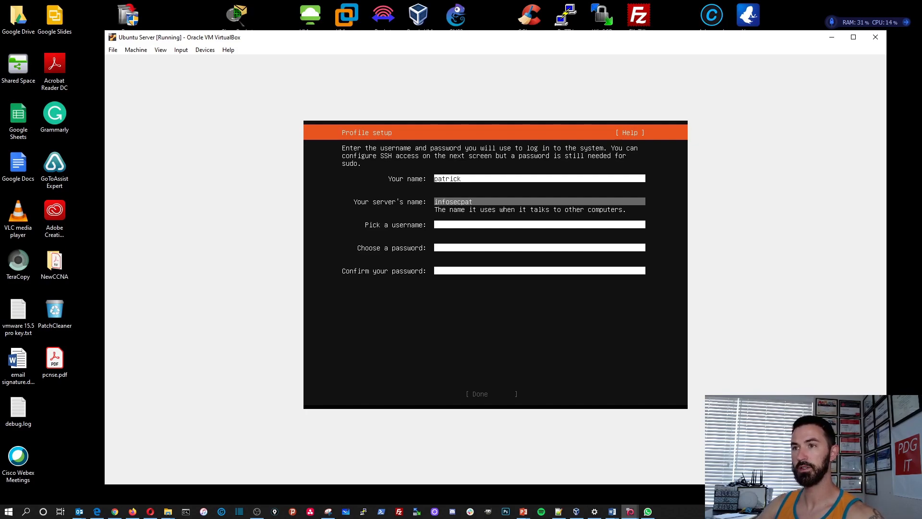
{"action": "type", "text": "-server"}
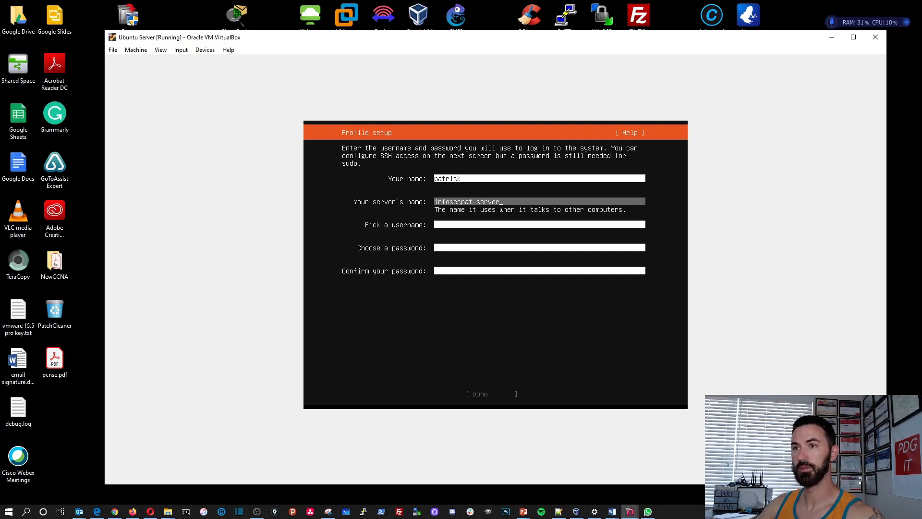
{"action": "key", "text": "Tab"}
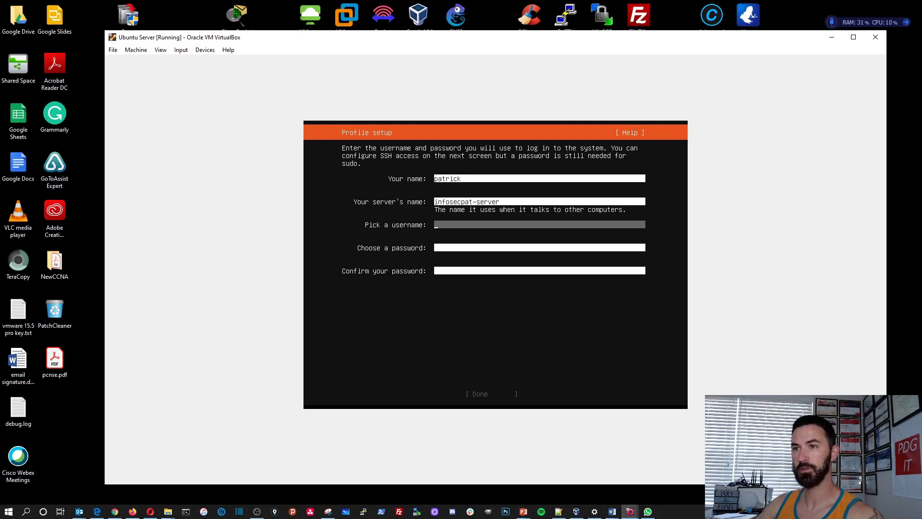
Enter the account username, choose and confirm the account password, and submit the profile setup.
{"action": "type", "text": "patrick"}
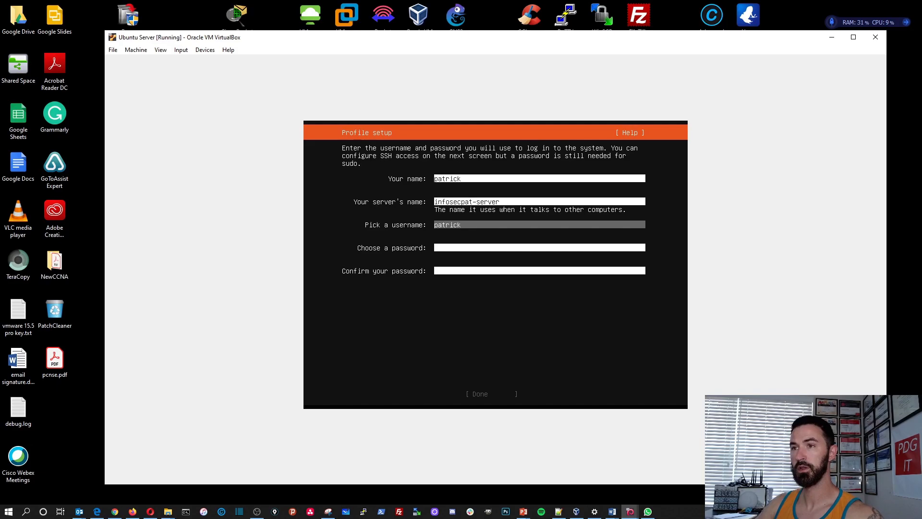
{"action": "key", "text": "Tab"}
{"action": "type", "text": "**********"}
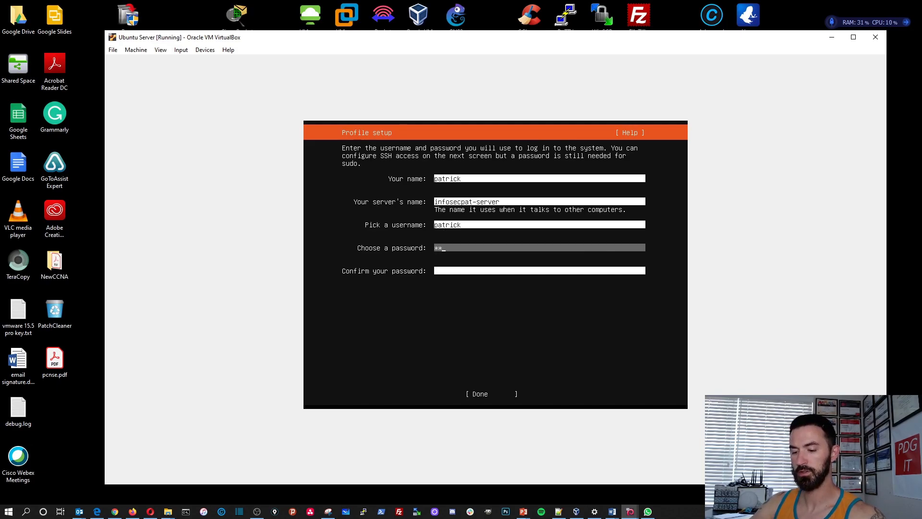
{"action": "type", "text": "***"}
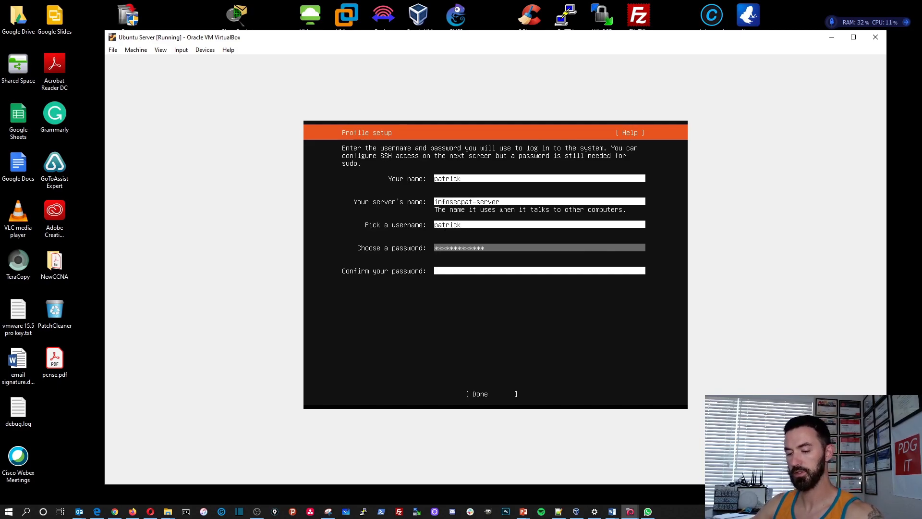
{"action": "key", "text": "Tab"}
{"action": "type", "text": "*************"}
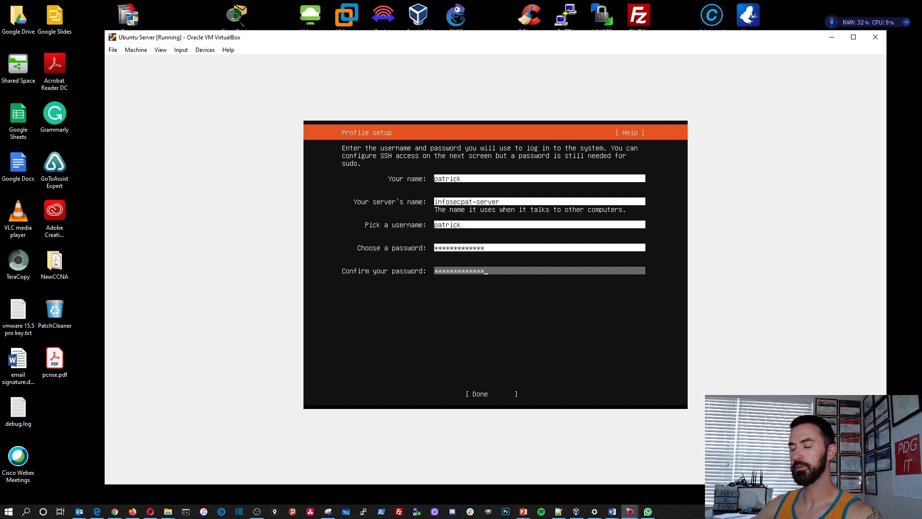
{"action": "key", "text": "Tab"}
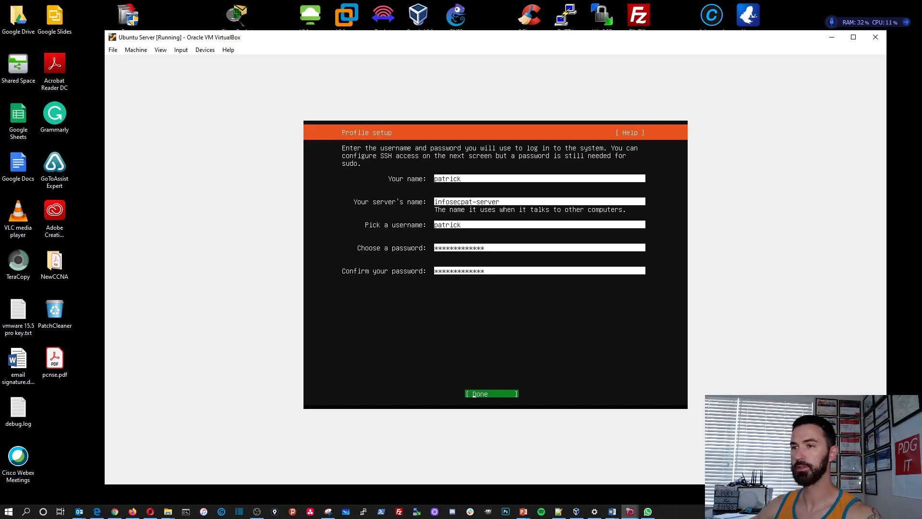
{"action": "key", "text": "Return"}
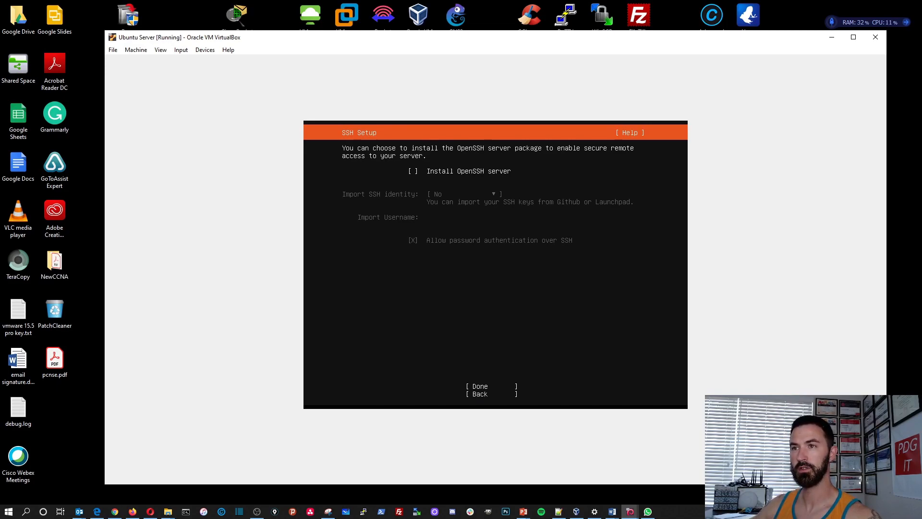
Enable installing the OpenSSH server without importing an SSH identity, and continue without selecting any featured server snaps.
{"action": "key", "text": "space"}
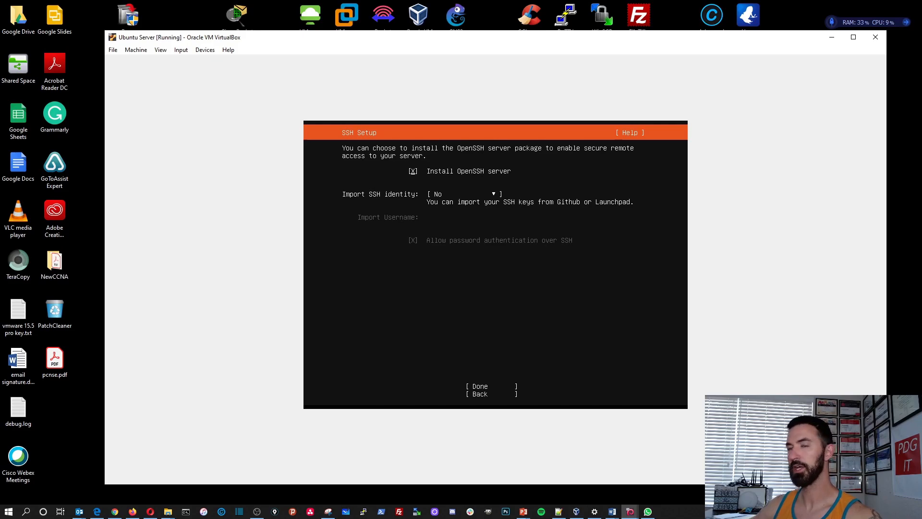
{"action": "key", "text": "Tab"}
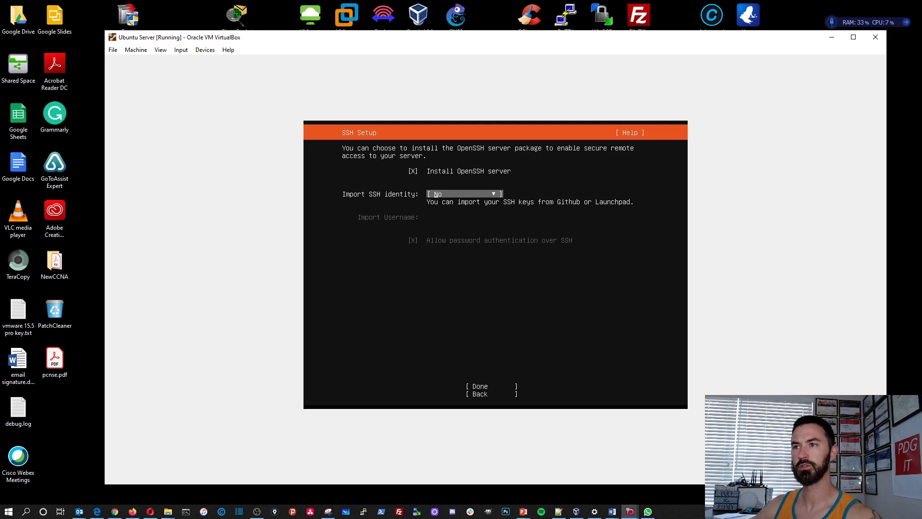
{"action": "key", "text": "Tab"}
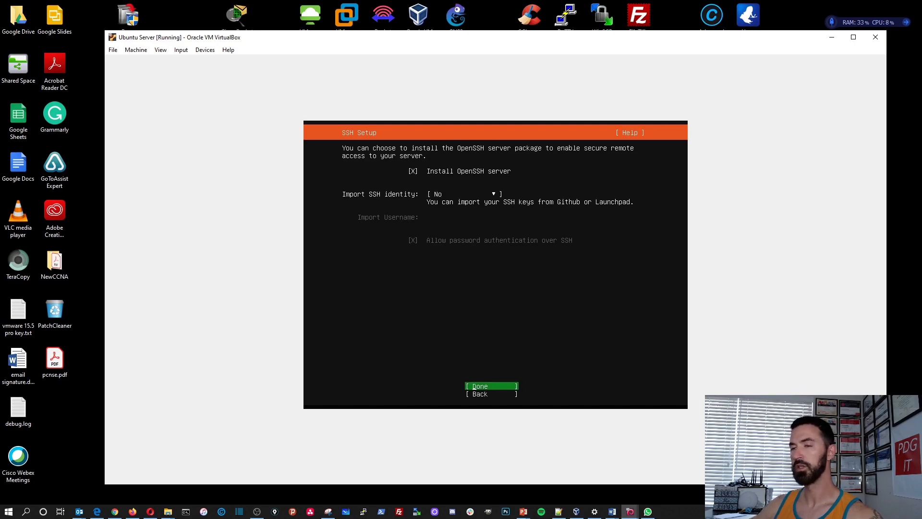
{"action": "key", "text": "Return"}
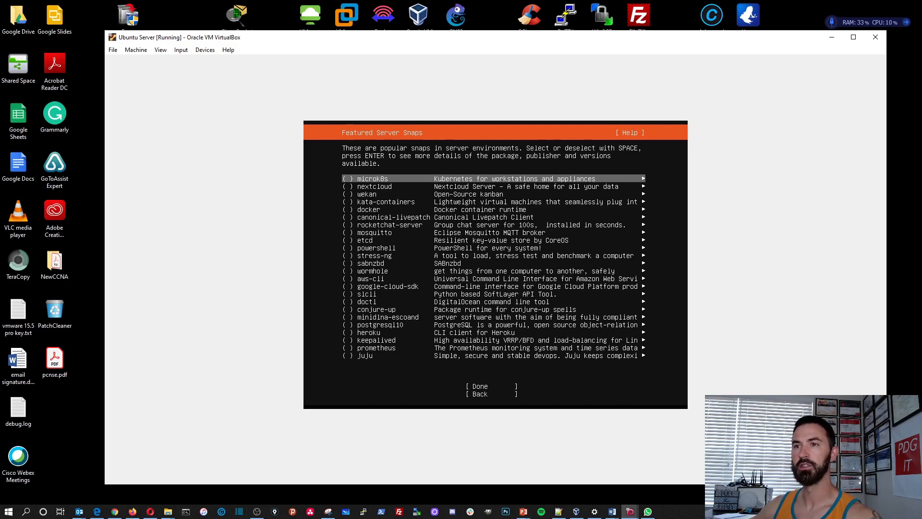
{"action": "key", "text": "Tab"}
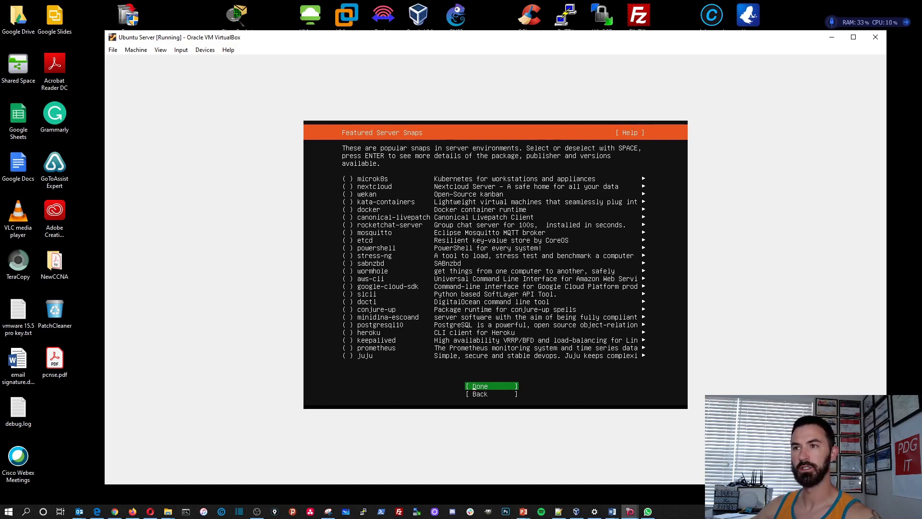
{"action": "key", "text": "Return"}
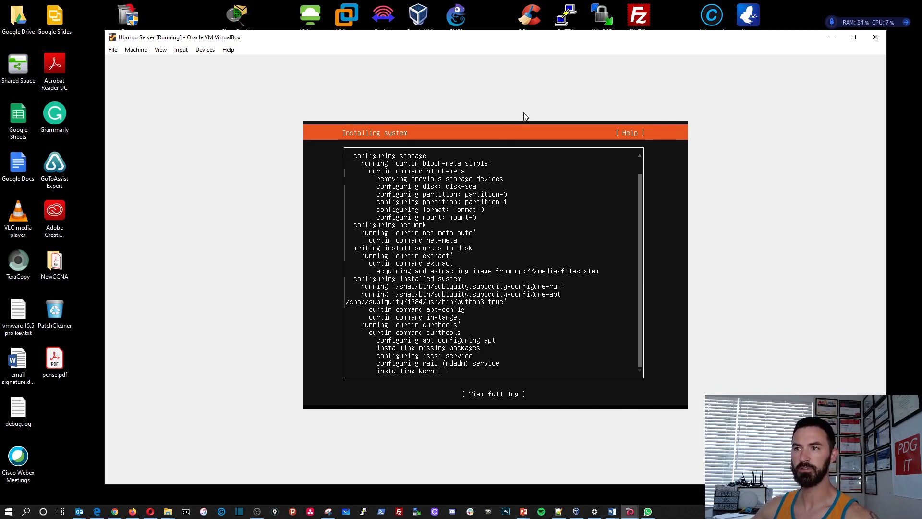
Review the installation progress list and the full installer output log, then close the log.
{"action": "key", "text": "Up"}
{"action": "key", "text": "Up"}
{"action": "key", "text": "Up"}
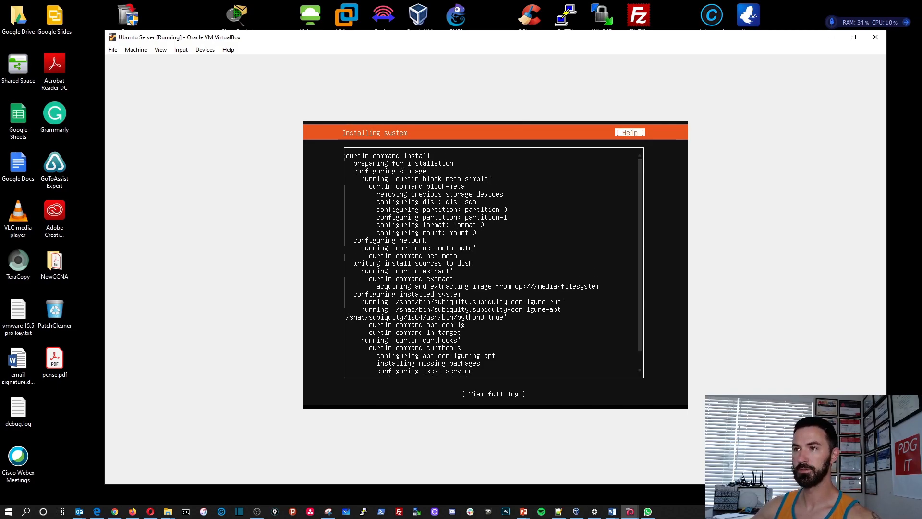
{"action": "key", "text": "Down"}
{"action": "key", "text": "Down"}
{"action": "key", "text": "Down"}
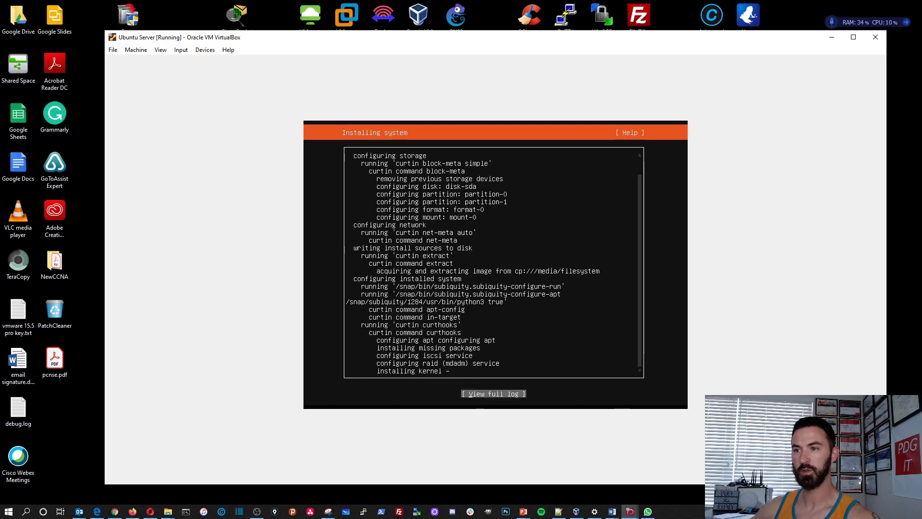
{"action": "key", "text": "Up"}
{"action": "key", "text": "Down"}
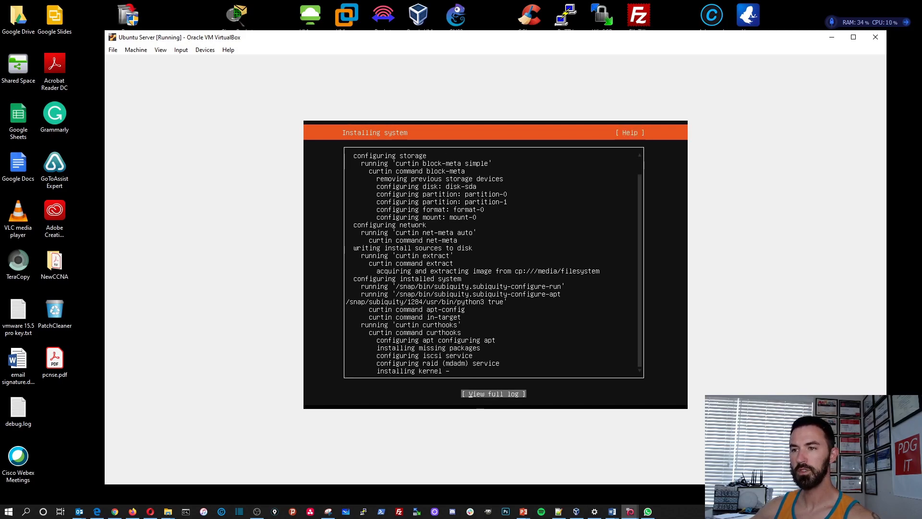
{"action": "key", "text": "Return"}
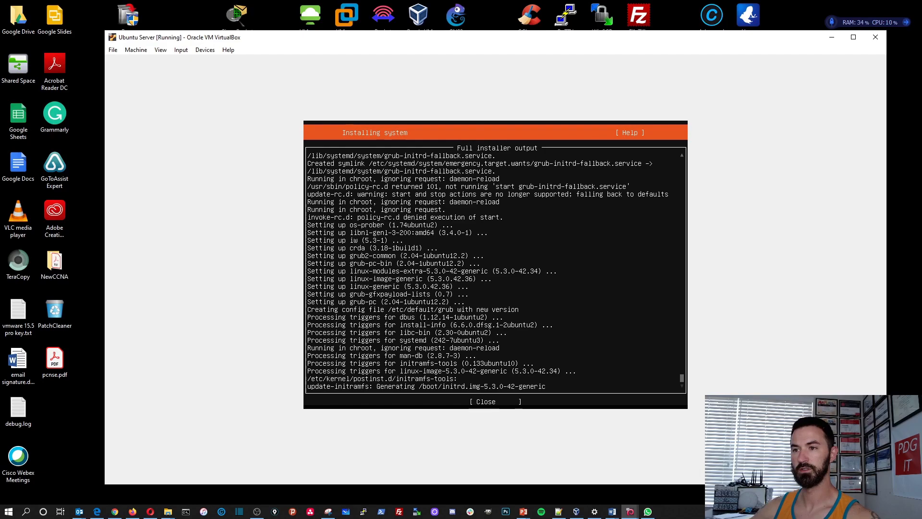
{"action": "key", "text": "Down"}
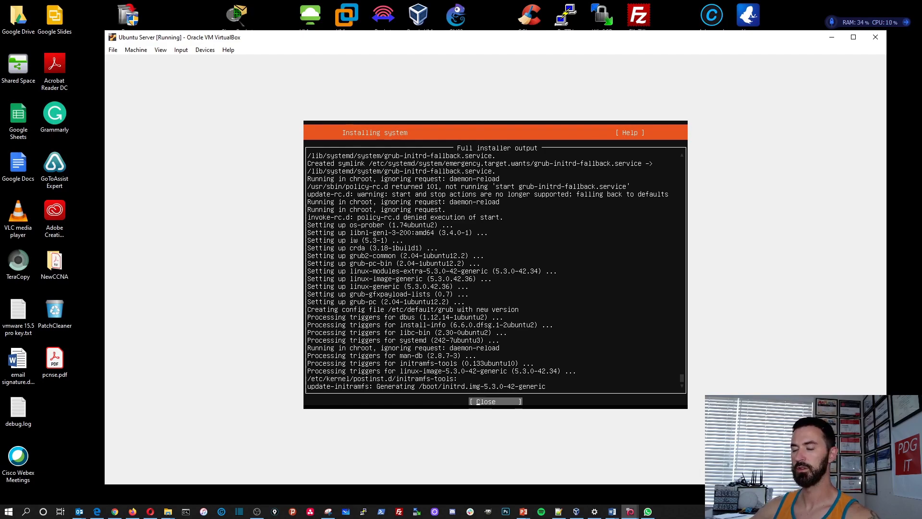
{"action": "key", "text": "Return"}
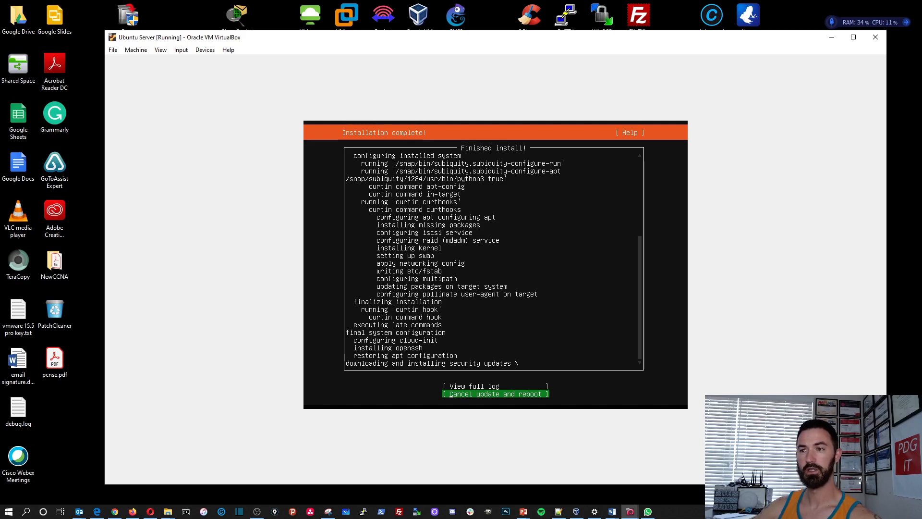
Cancel the security update after the installation and reboot the virtual machine.
{"action": "key", "text": "Return"}
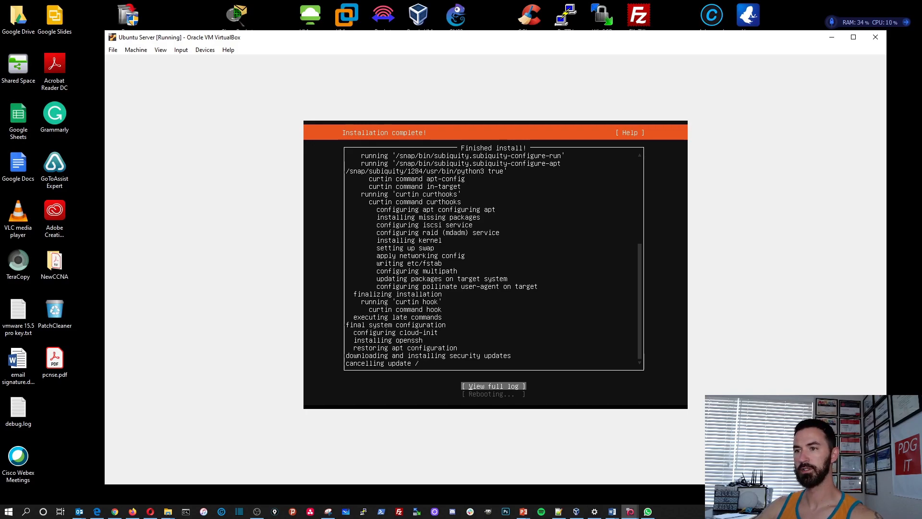
View the full installer output log, close it, and continue the virtual machine's reboot.
{"action": "key", "text": "Return"}
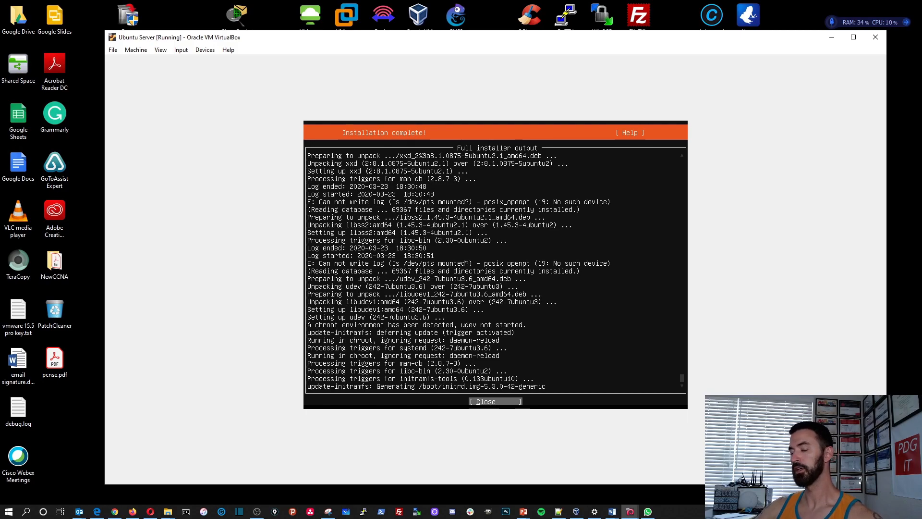
{"action": "key", "text": "Return"}
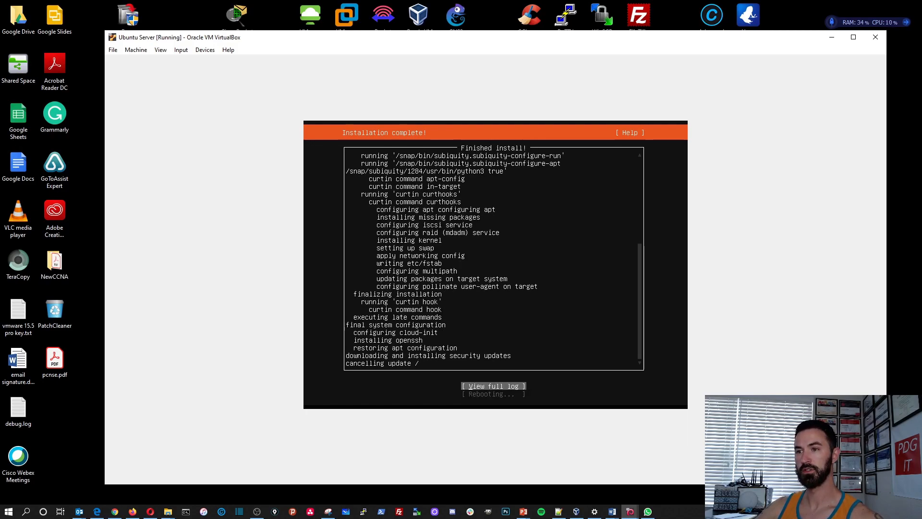
{"action": "key", "text": "Return"}
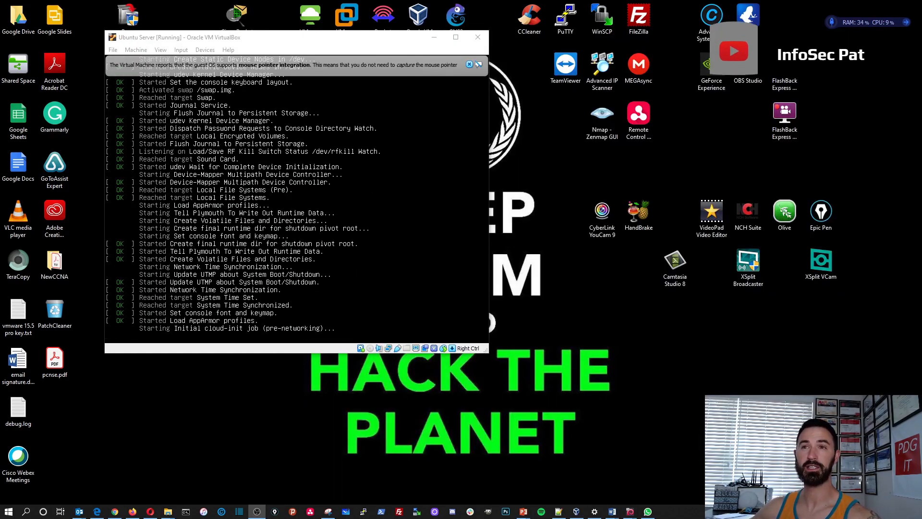
Enlarge the virtual machine window and dismiss the mouse pointer integration notification.
{"action": "left_click_drag", "start_coordinate": [486, 353], "coordinate": [801, 489]}
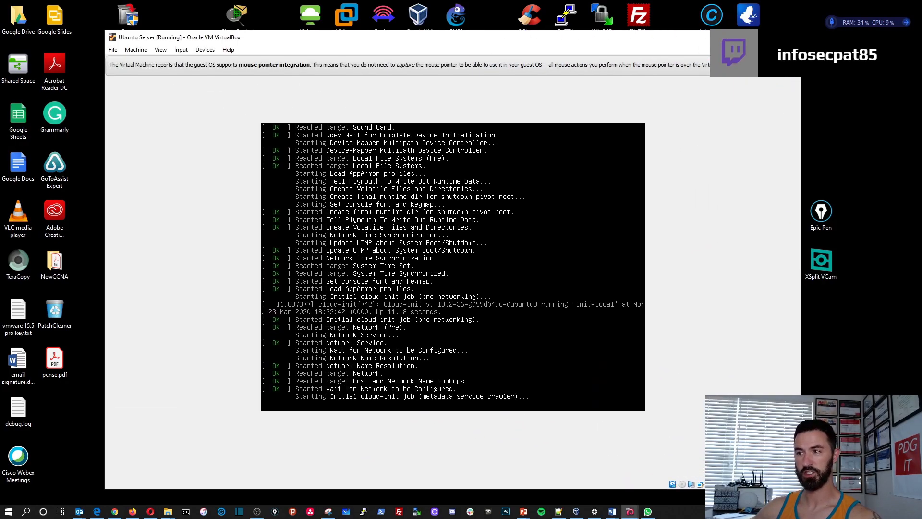
{"action": "left_click", "coordinate": [794, 65]}
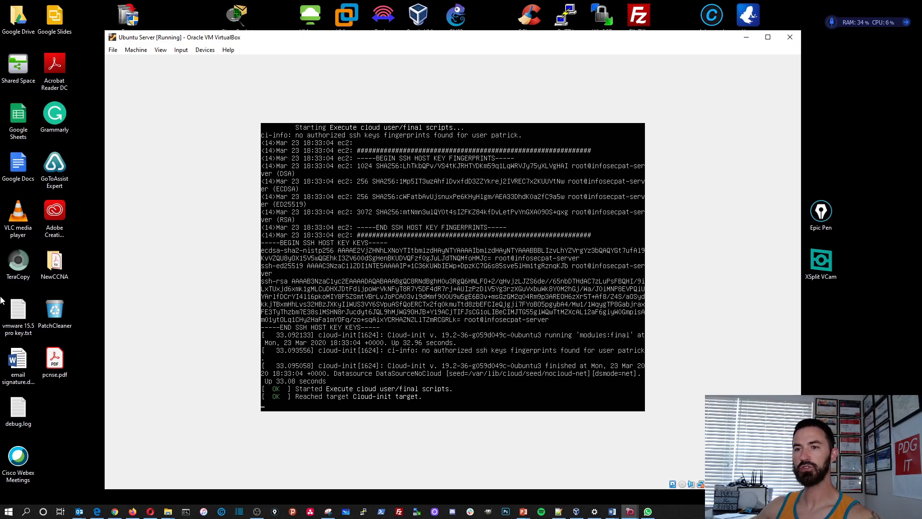
Bring up the server's console login prompt and sign in with the account username and password.
{"action": "key", "text": "Return"}
{"action": "key", "text": "Return"}
{"action": "key", "text": "Return"}
{"action": "key", "text": "Return"}
{"action": "key", "text": "Return"}
{"action": "key", "text": "Return"}
{"action": "key", "text": "Return"}
{"action": "key", "text": "Return"}
{"action": "key", "text": "Return"}
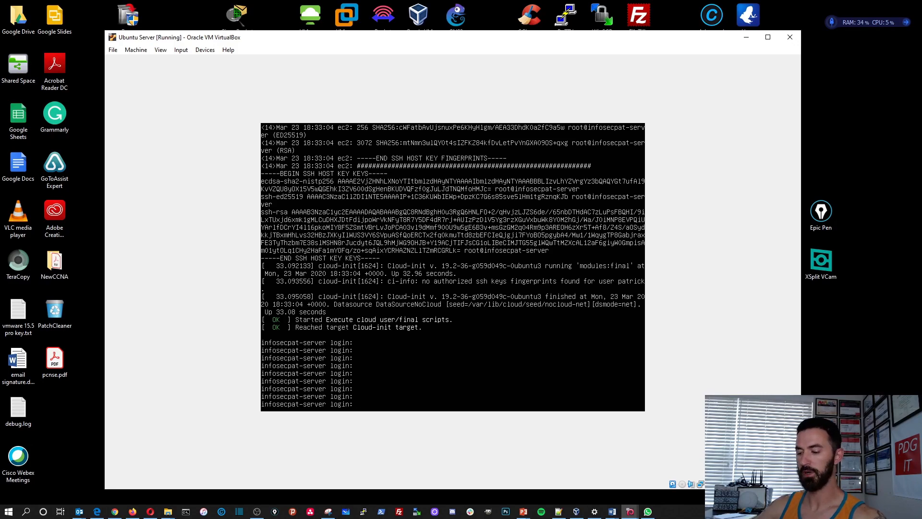
{"action": "type", "text": "patrick"}
{"action": "key", "text": "Return"}
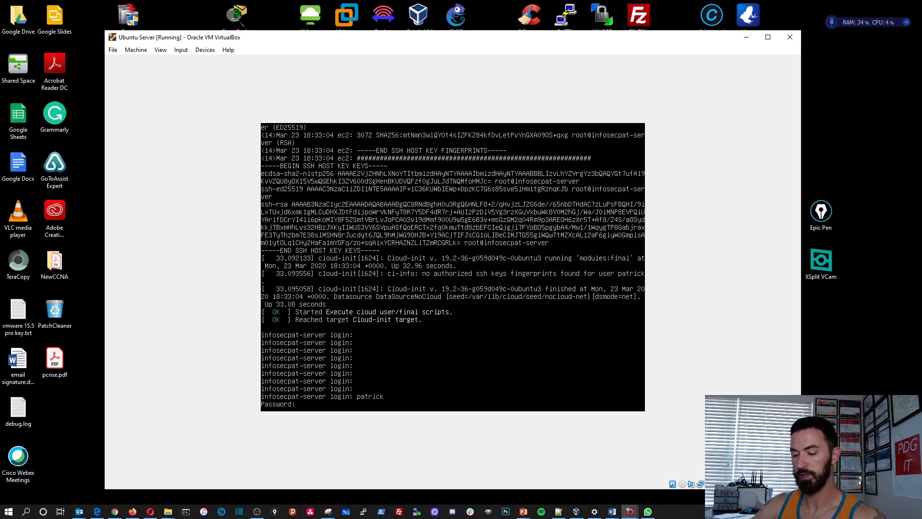
{"action": "key", "text": "Return"}
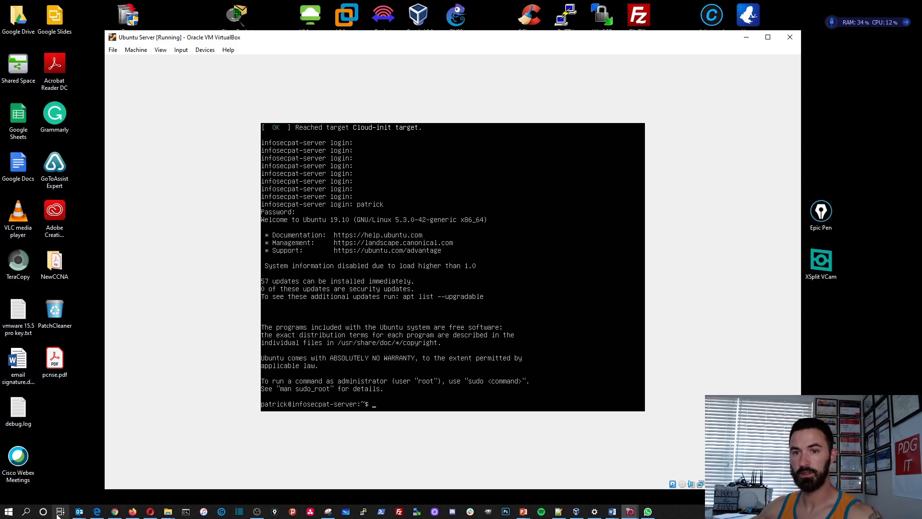
Launch Epic Pen, move its toolbar beside the virtual machine window, and draw an arrow pointing at the available updates line.
{"action": "left_click", "coordinate": [9, 512]}
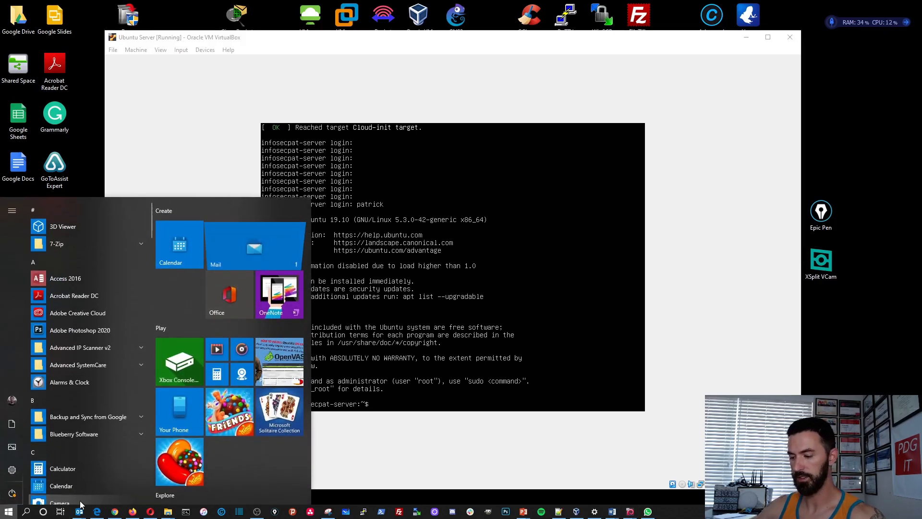
{"action": "type", "text": "pen"}
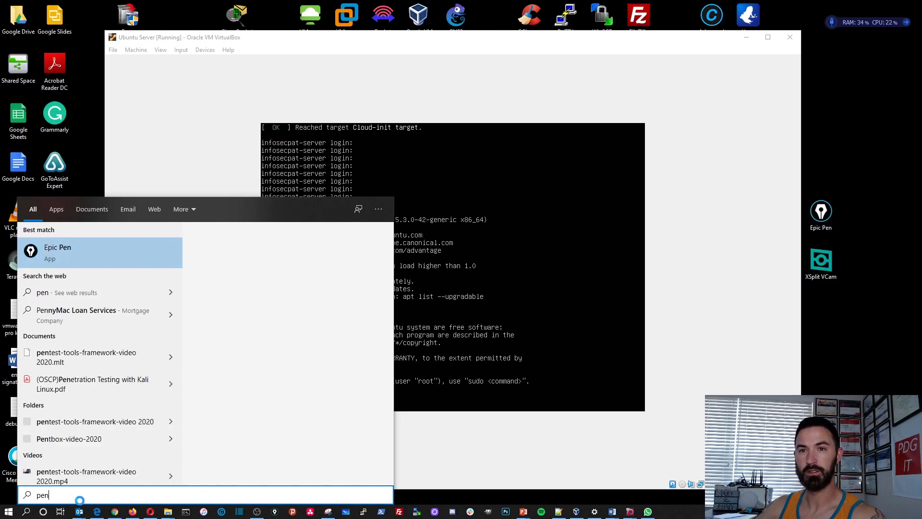
{"action": "key", "text": "Return"}
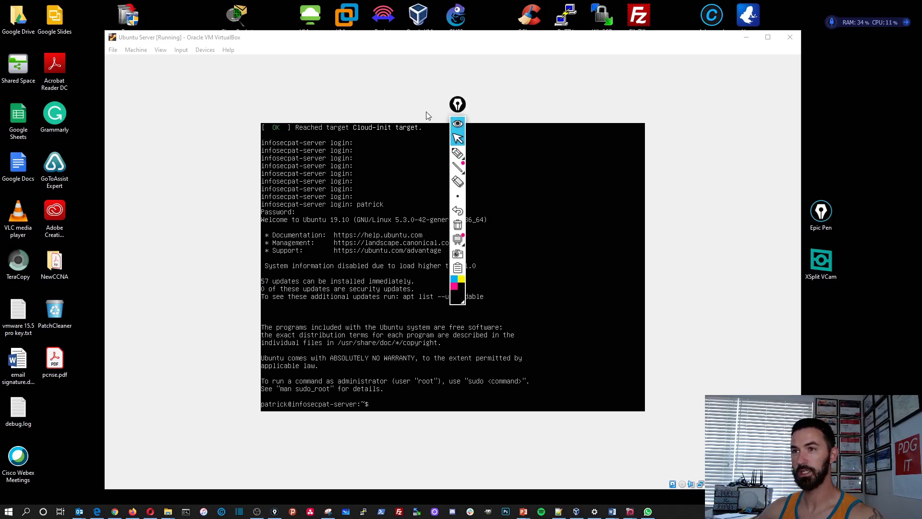
{"action": "left_click_drag", "start_coordinate": [457, 104], "coordinate": [854, 149]}
{"action": "left_click", "coordinate": [854, 197]}
{"action": "mouse_move", "coordinate": [231, 280]}
{"action": "left_mouse_down"}
{"action": "mouse_move", "coordinate": [262, 281]}
{"action": "mouse_move", "coordinate": [252, 286]}
{"action": "left_mouse_up"}
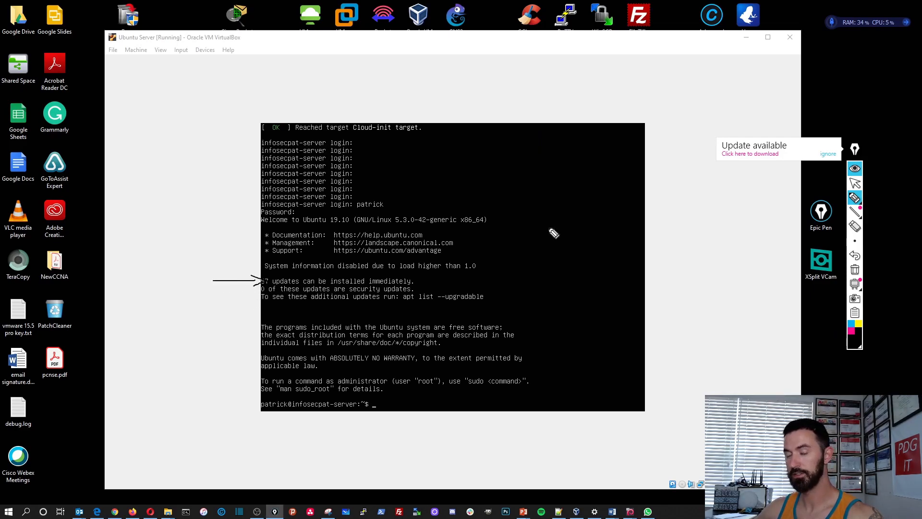
Erase the drawn arrow, move the Epic Pen toolbar clear of the desktop icons, and switch back to the cursor.
{"action": "left_click", "coordinate": [855, 226]}
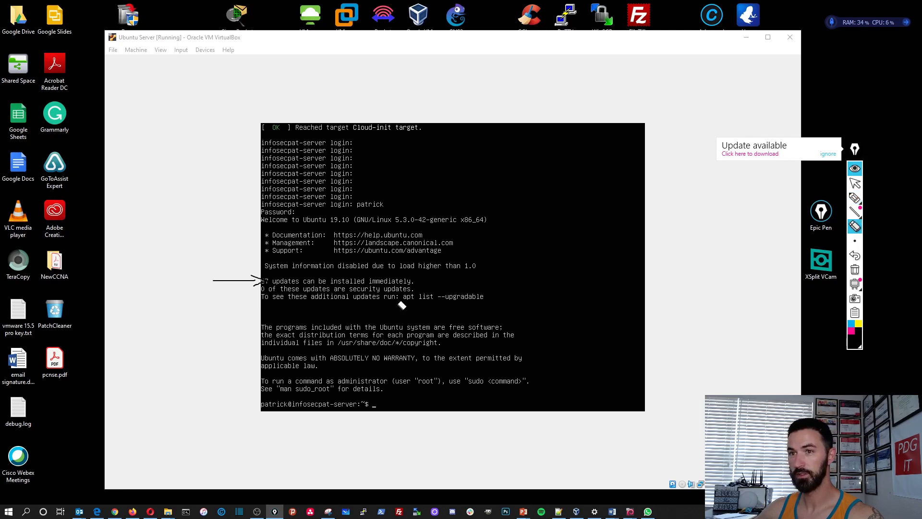
{"action": "left_click", "coordinate": [260, 281]}
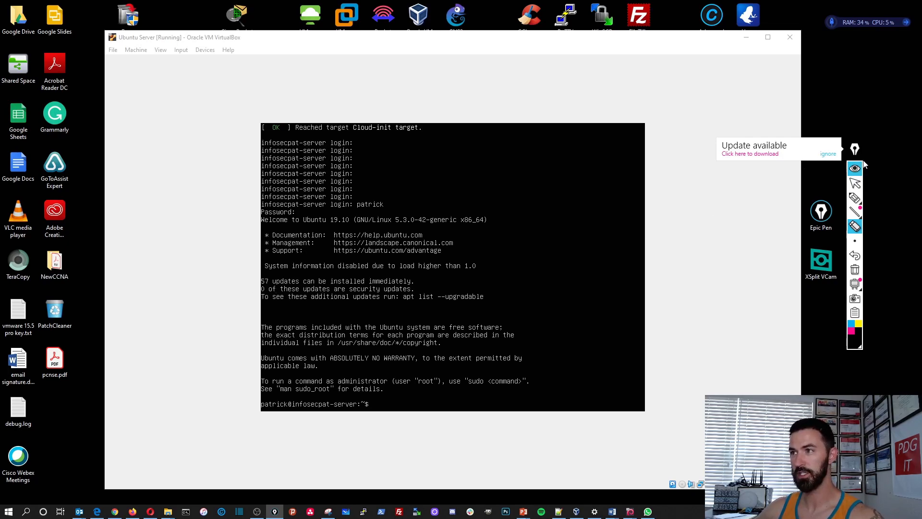
{"action": "left_click_drag", "start_coordinate": [855, 148], "coordinate": [897, 140]}
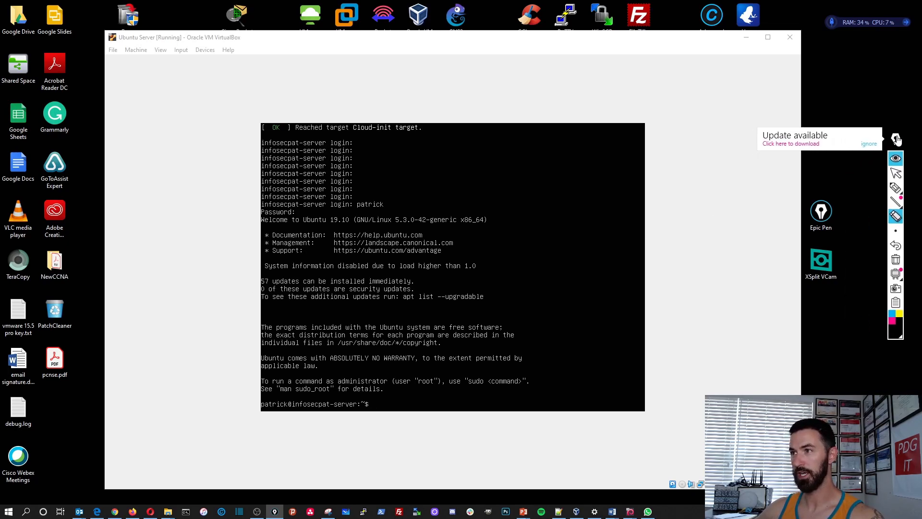
{"action": "left_click", "coordinate": [896, 173]}
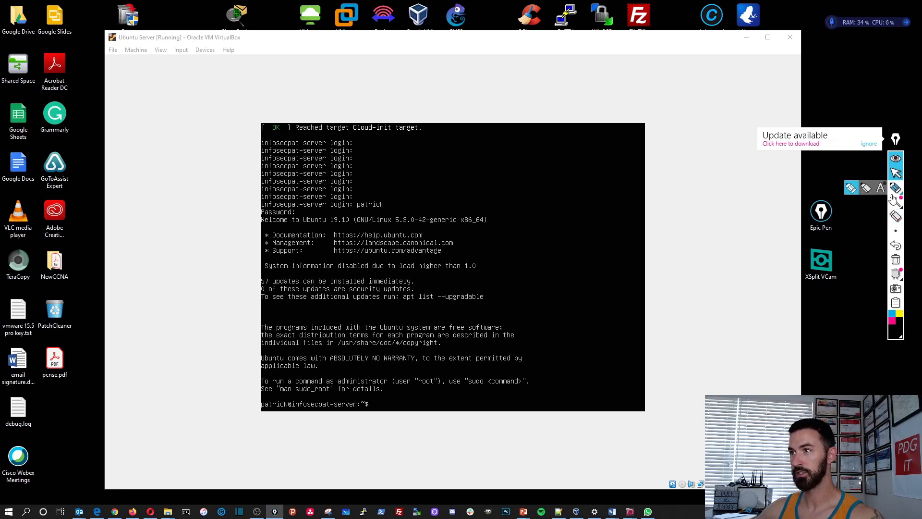
{"action": "mouse_move", "coordinate": [896, 201]}
Run "sudo apt-get update && sudo apt-get upgrade" in the server console, enter the sudo password, and accept the package upgrade.
{"action": "left_click", "coordinate": [453, 267]}
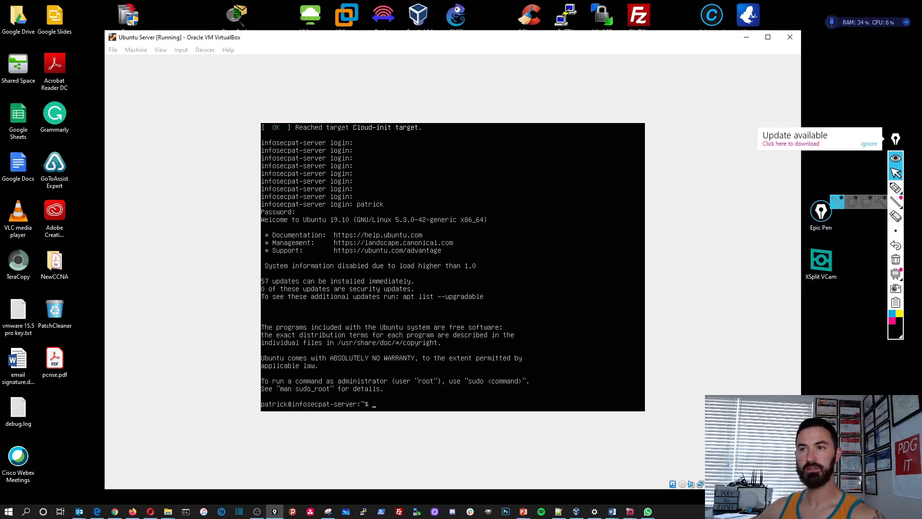
{"action": "type", "text": "sudo apt-get update"}
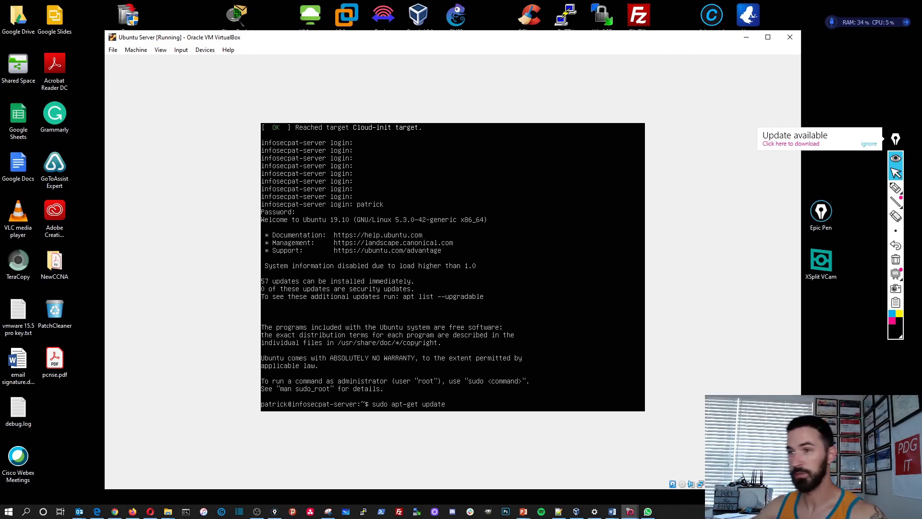
{"action": "type", "text": " &&"}
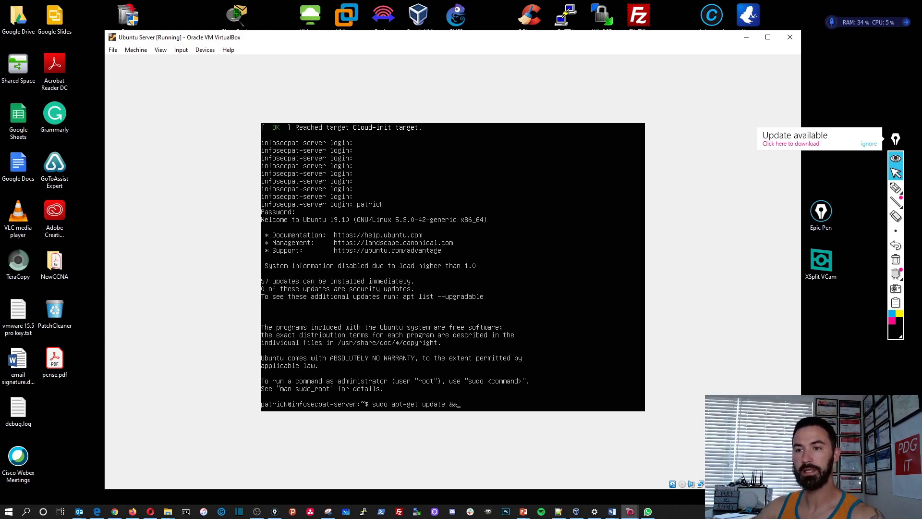
{"action": "type", "text": " sudo apt-g"}
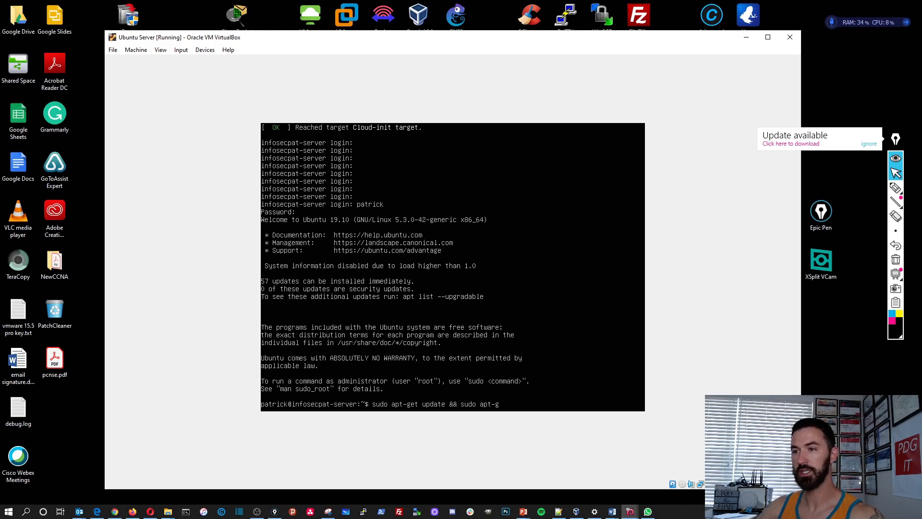
{"action": "type", "text": "et upgrade"}
{"action": "key", "text": "Return"}
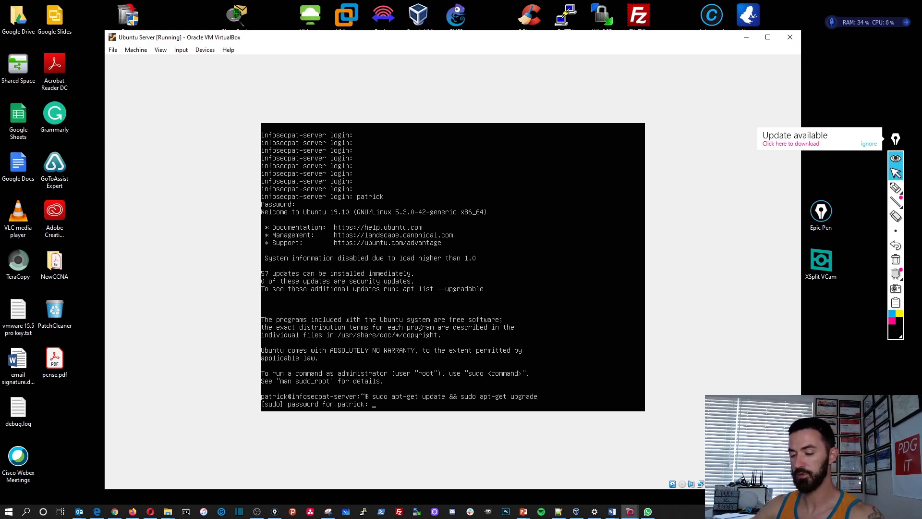
{"action": "key", "text": "Return"}
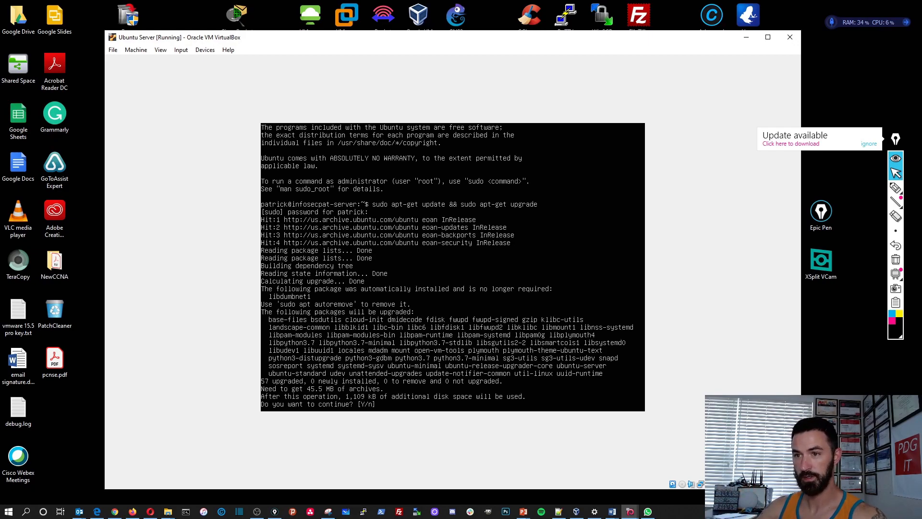
{"action": "type", "text": "y"}
{"action": "key", "text": "Return"}
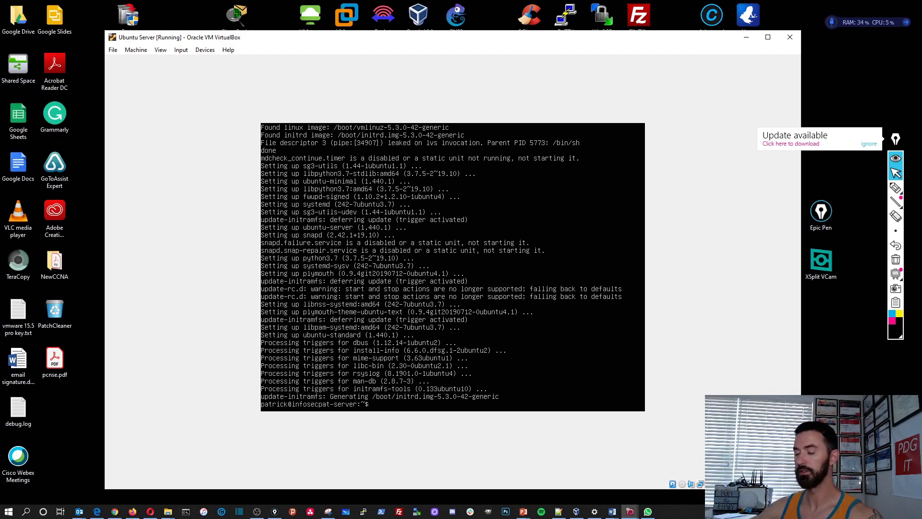
Clear the server console and list the network interface addresses with "ip add".
{"action": "key", "text": "Return"}
{"action": "key", "text": "Return"}
{"action": "key", "text": "Return"}
{"action": "key", "text": "Return"}
{"action": "key", "text": "Return"}
{"action": "key", "text": "Return"}
{"action": "key", "text": "Return"}
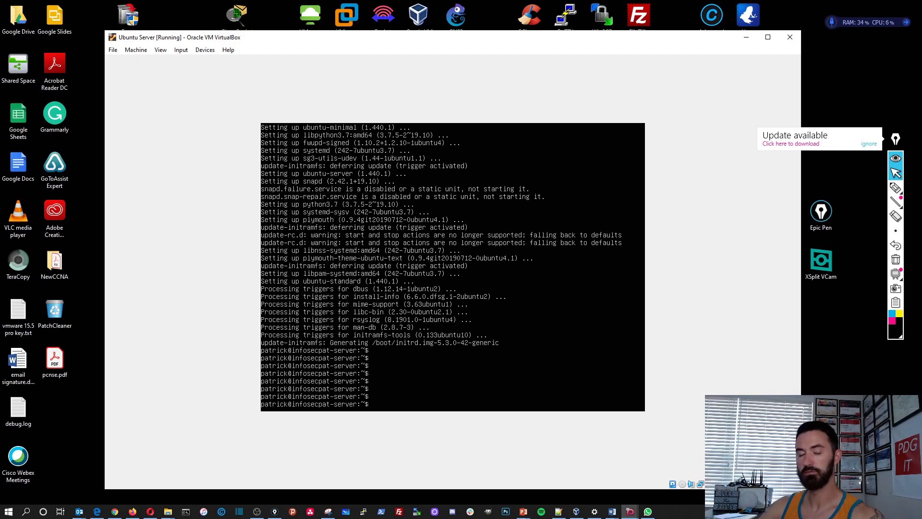
{"action": "key", "text": "Return"}
{"action": "key", "text": "Return"}
{"action": "key", "text": "Return"}
{"action": "key", "text": "Return"}
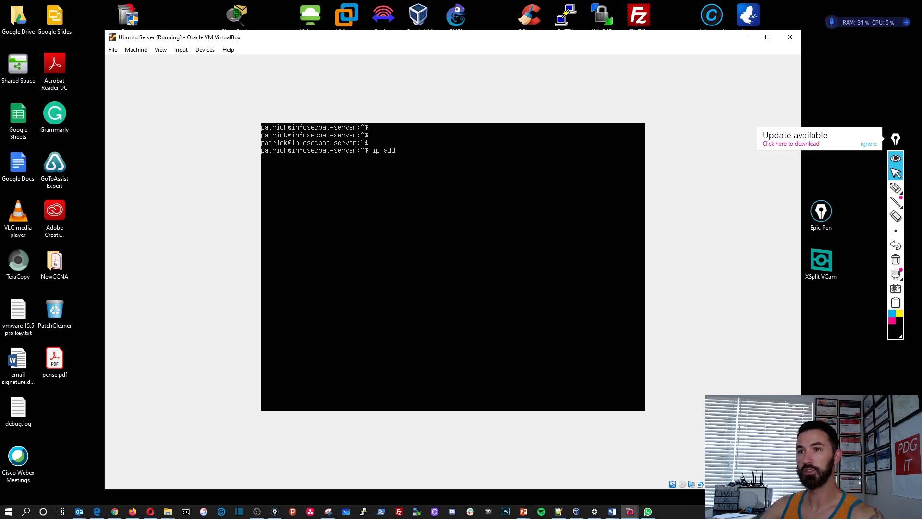
{"action": "key", "text": "Return"}
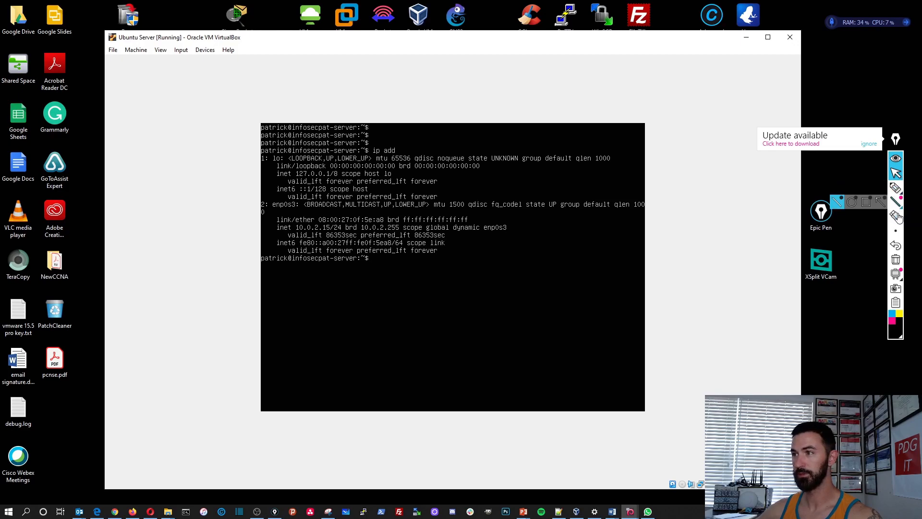
Mark the inet address line of enp0s3 with an Epic Pen arrow, increasing the stroke thickness after the first thin line.
{"action": "mouse_move", "coordinate": [896, 190]}
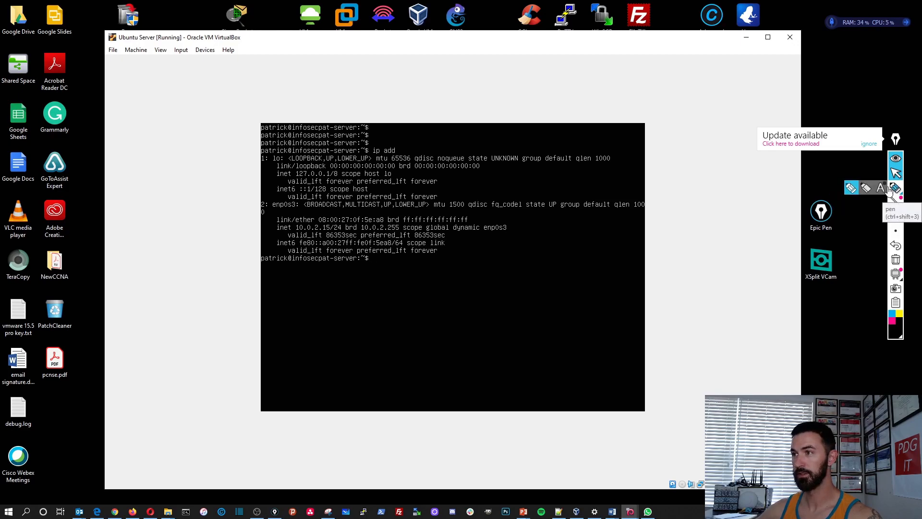
{"action": "left_click", "coordinate": [866, 188]}
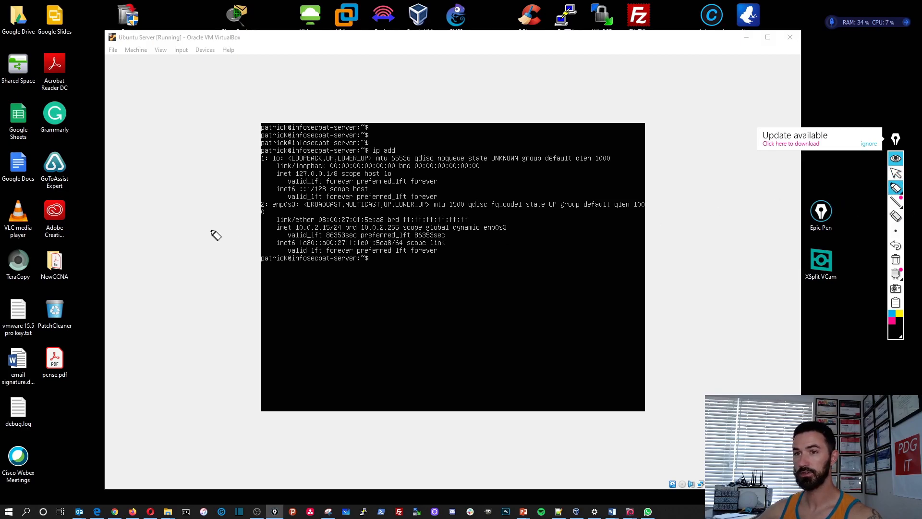
{"action": "left_click_drag", "start_coordinate": [189, 224], "coordinate": [221, 224]}
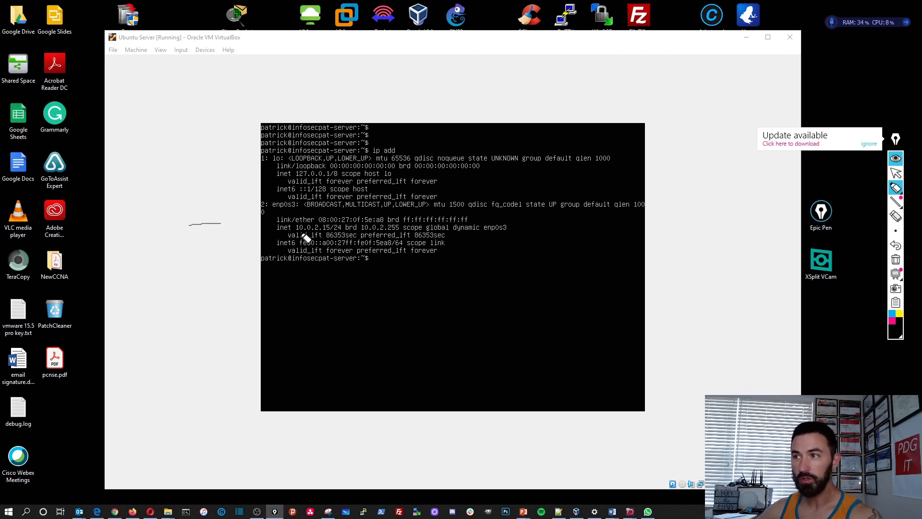
{"action": "mouse_move", "coordinate": [898, 230]}
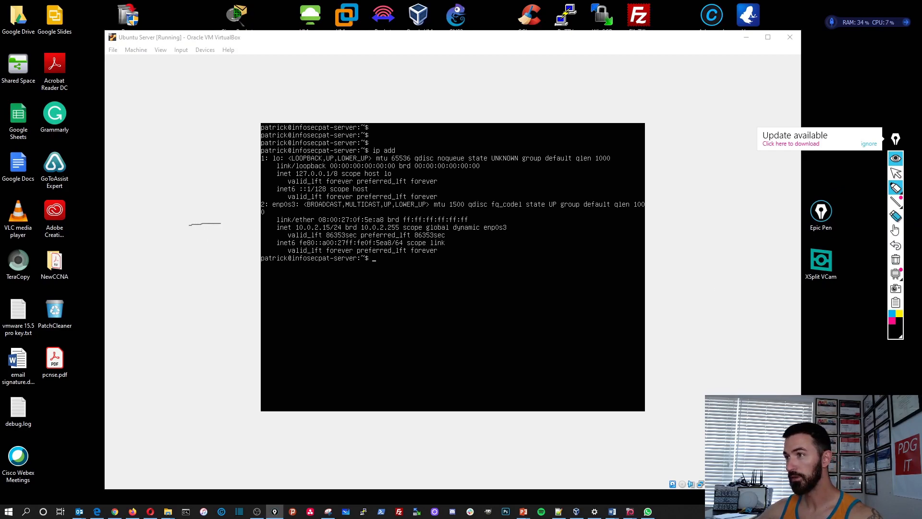
{"action": "left_click", "coordinate": [840, 235]}
{"action": "mouse_move", "coordinate": [896, 192]}
{"action": "left_click", "coordinate": [850, 189]}
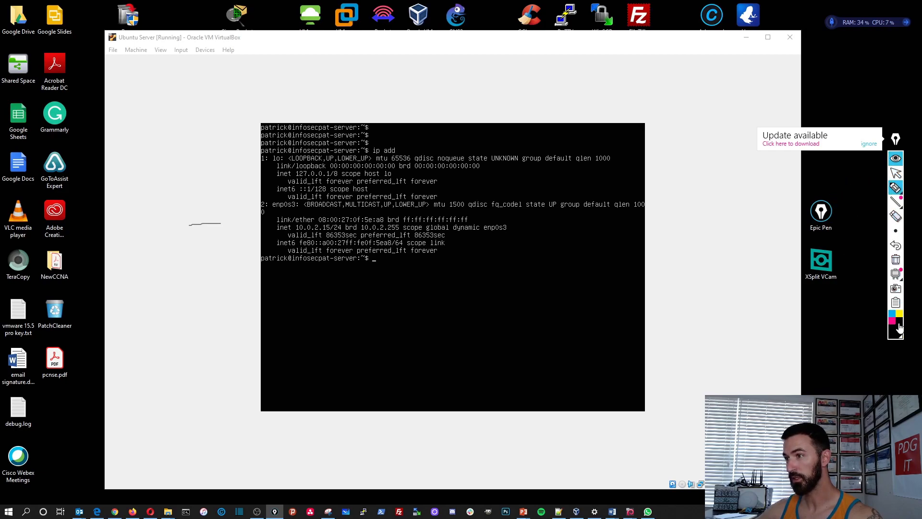
{"action": "left_click_drag", "start_coordinate": [190, 223], "coordinate": [262, 226]}
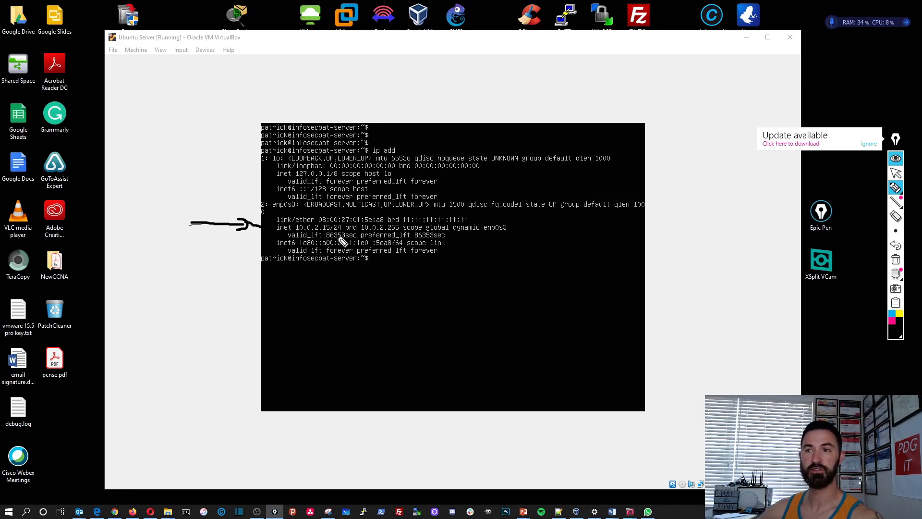
Erase the arrow beside the enp0s3 address and return Epic Pen to cursor mode.
{"action": "left_click", "coordinate": [895, 174]}
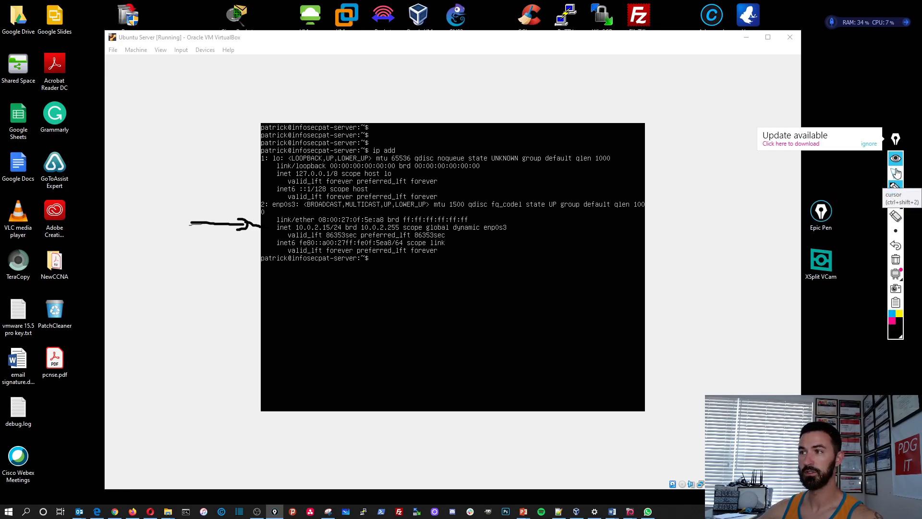
{"action": "left_click", "coordinate": [896, 217]}
{"action": "left_click", "coordinate": [205, 222]}
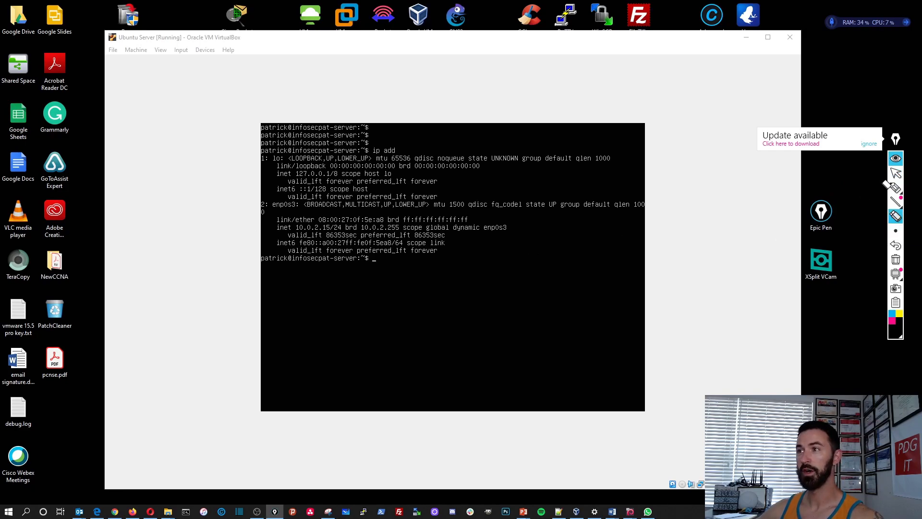
{"action": "left_click", "coordinate": [895, 174]}
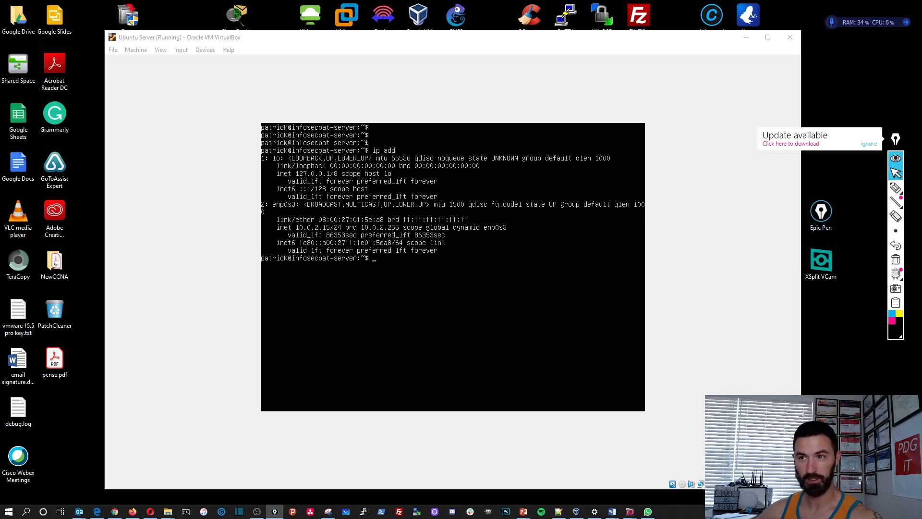
Attach network Adapter 1 of the Ubuntu Server virtual machine to NAT Network, using the network Infosec Pat, and save the settings.
{"action": "left_click", "coordinate": [285, 97]}
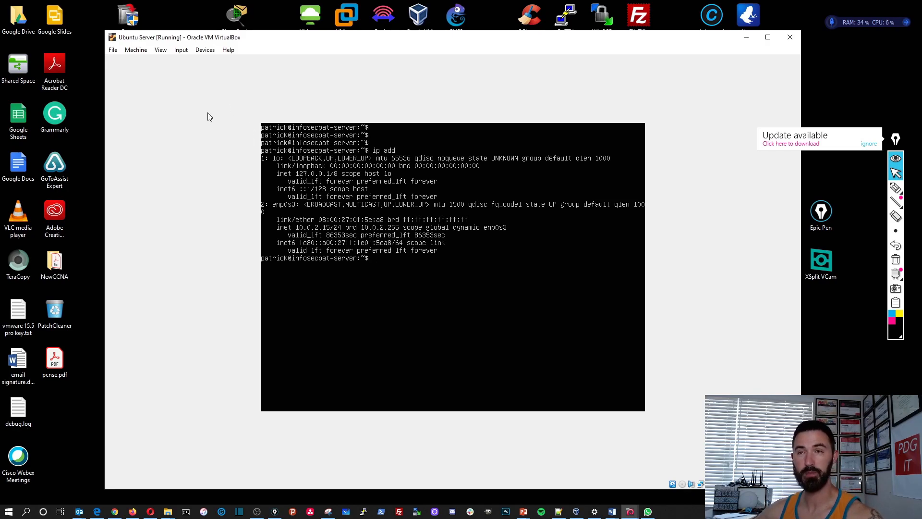
{"action": "left_click", "coordinate": [161, 50]}
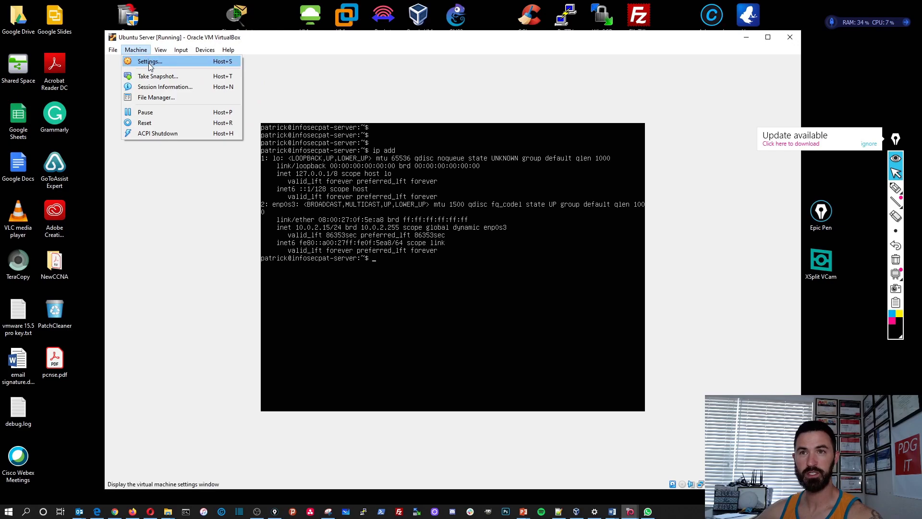
{"action": "left_click", "coordinate": [150, 63]}
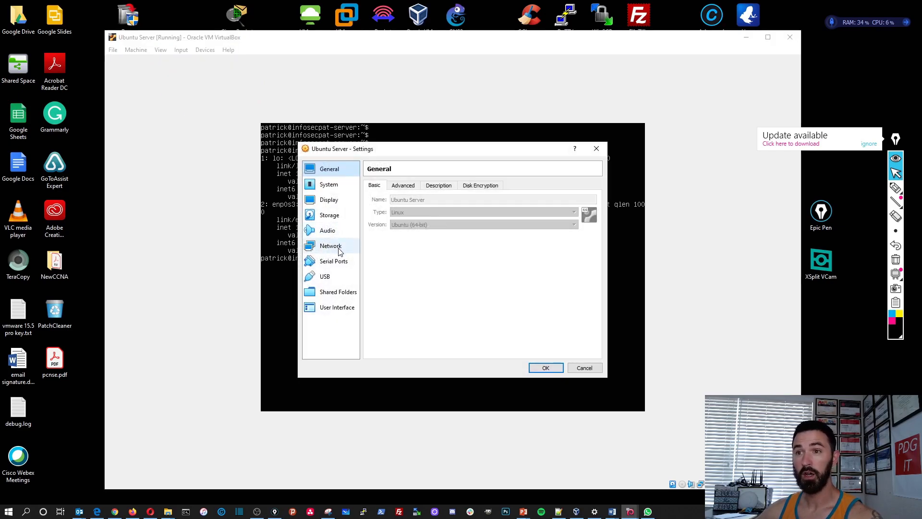
{"action": "left_click", "coordinate": [331, 246]}
{"action": "left_click", "coordinate": [427, 212]}
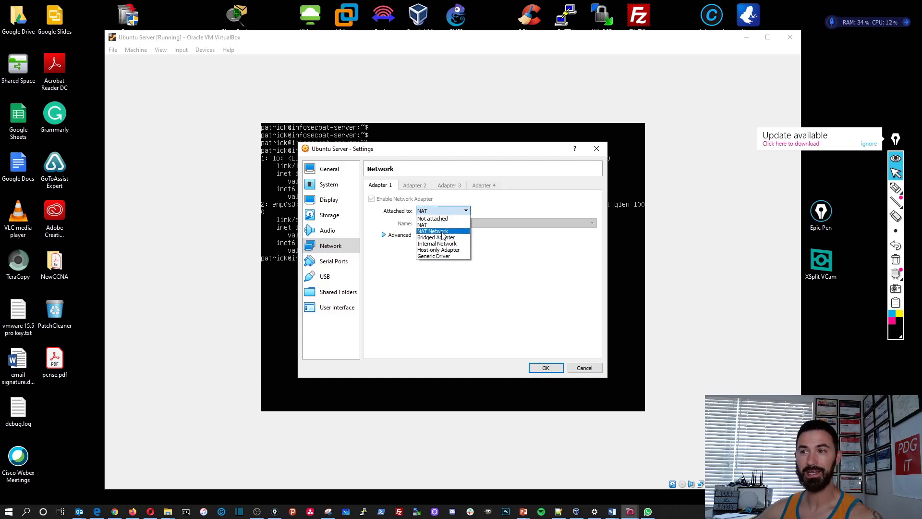
{"action": "left_click", "coordinate": [432, 231]}
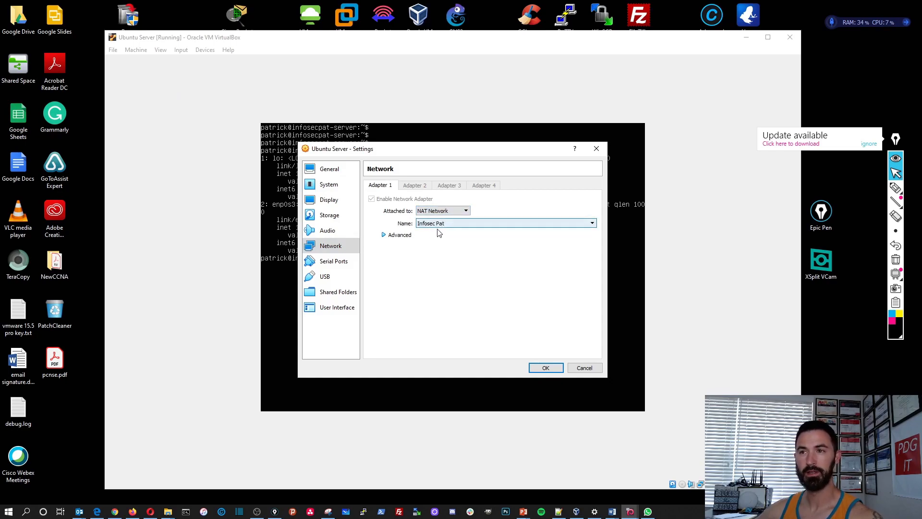
{"action": "left_click", "coordinate": [399, 235]}
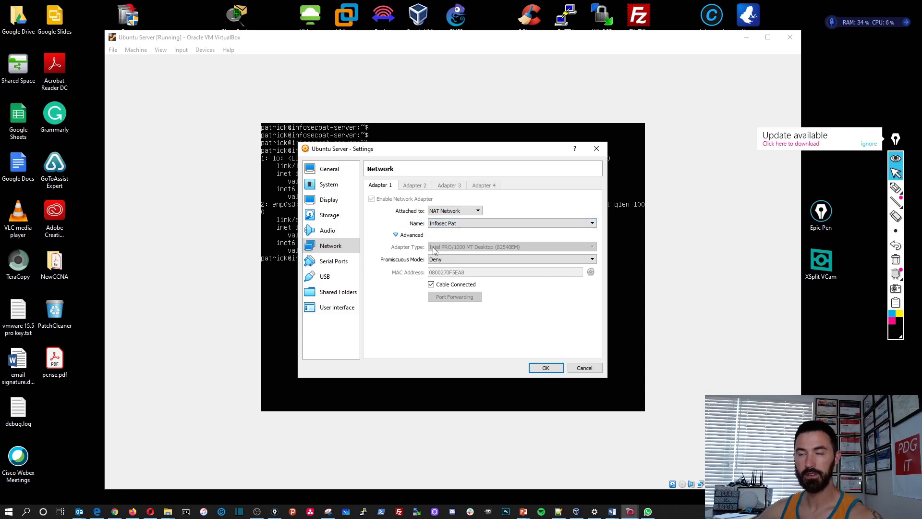
{"action": "left_click", "coordinate": [545, 367]}
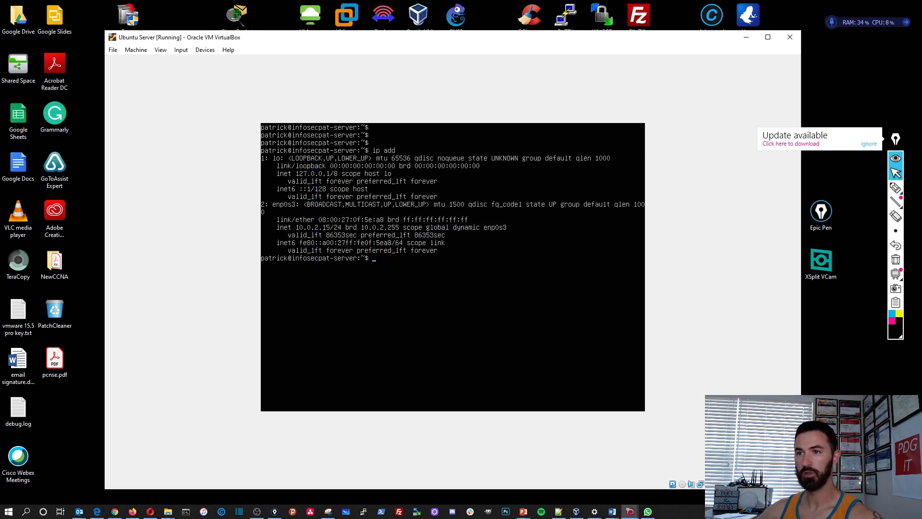
Try "ifconfig" in the server console, and install its package with "sudo apt install net-tools".
{"action": "key", "text": "Return"}
{"action": "key", "text": "Return"}
{"action": "key", "text": "Return"}
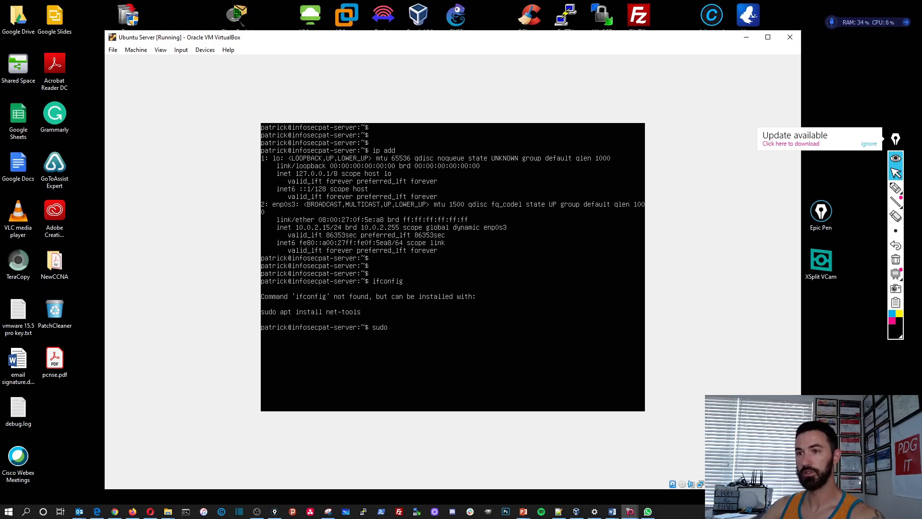
{"action": "type", "text": "install net0"}
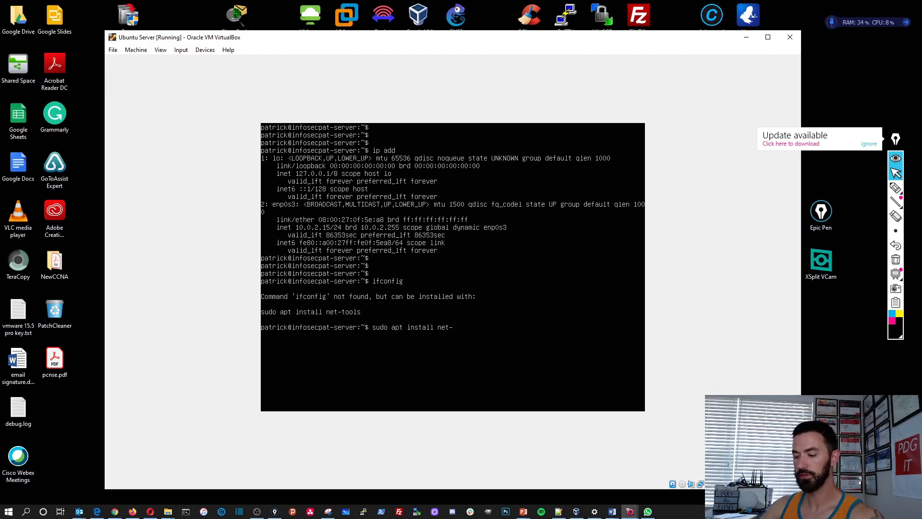
{"action": "key", "text": "Return"}
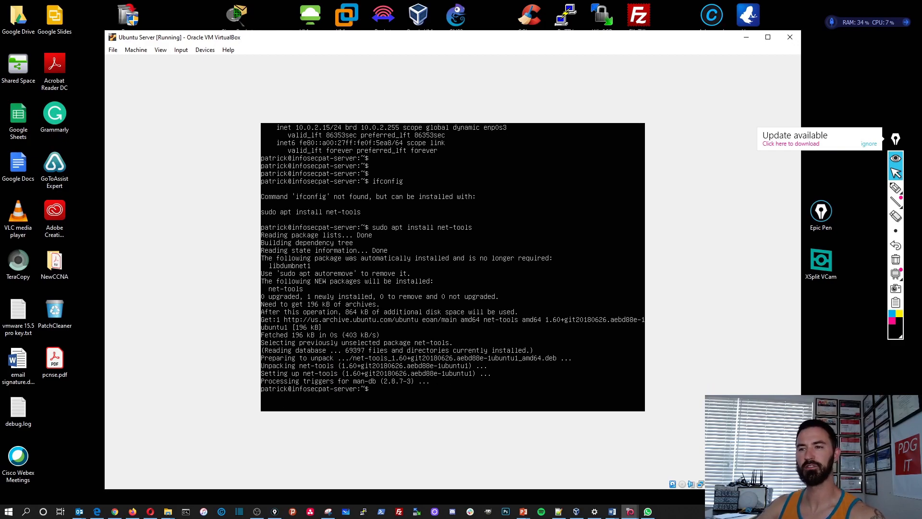
List the server's network interface configuration with "ifconfig".
{"action": "key", "text": "Return"}
{"action": "key", "text": "Return"}
{"action": "key", "text": "Return"}
{"action": "type", "text": "ifconfig"}
{"action": "key", "text": "Return"}
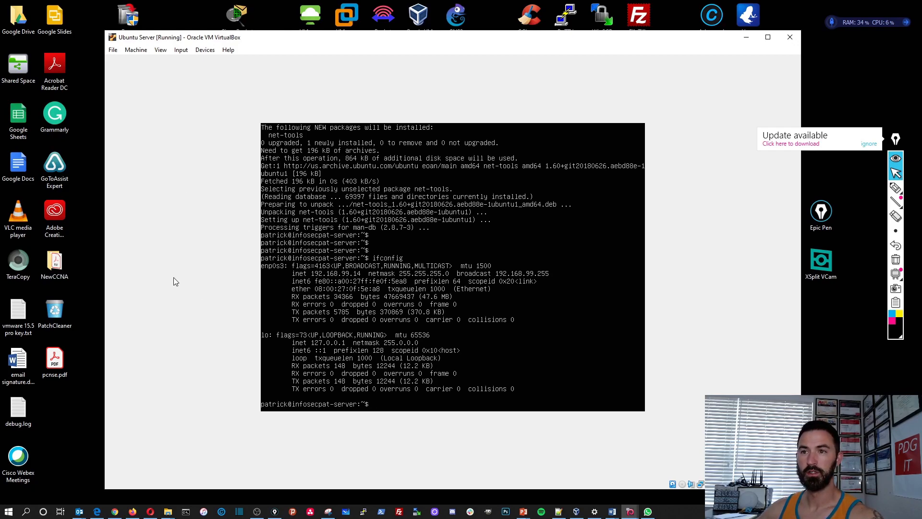
Point an Epic Pen arrow at the enp0s3 address lines, erase it, and return Epic Pen to cursor mode.
{"action": "left_click", "coordinate": [896, 191]}
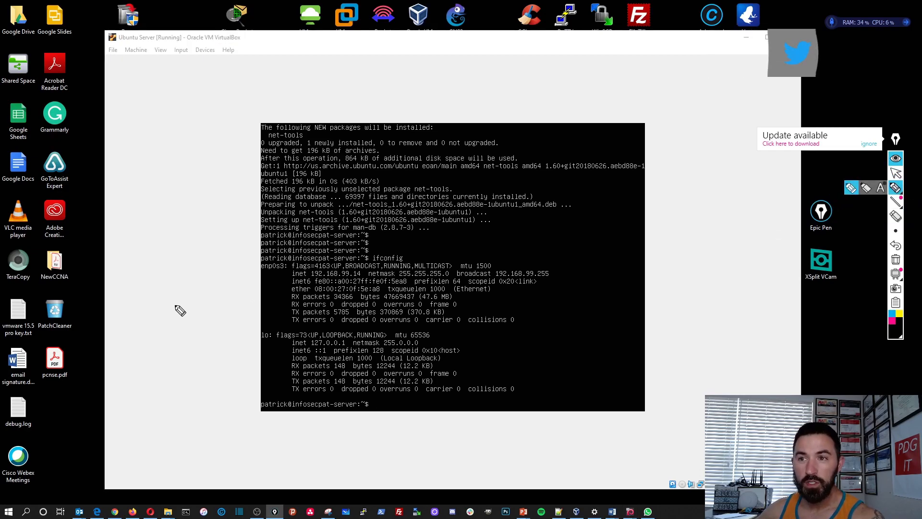
{"action": "mouse_move", "coordinate": [163, 305]}
{"action": "left_mouse_down"}
{"action": "mouse_move", "coordinate": [243, 289]}
{"action": "mouse_move", "coordinate": [221, 282]}
{"action": "mouse_move", "coordinate": [236, 297]}
{"action": "left_mouse_up"}
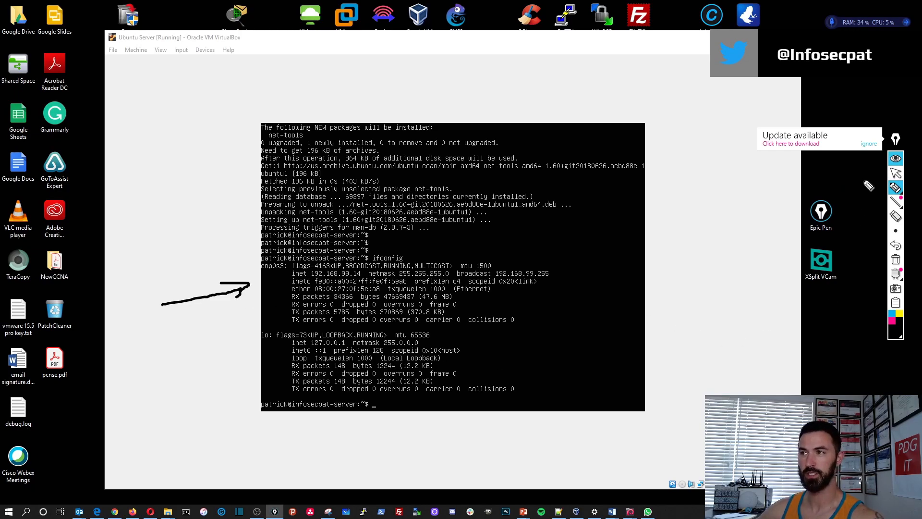
{"action": "left_click", "coordinate": [895, 216]}
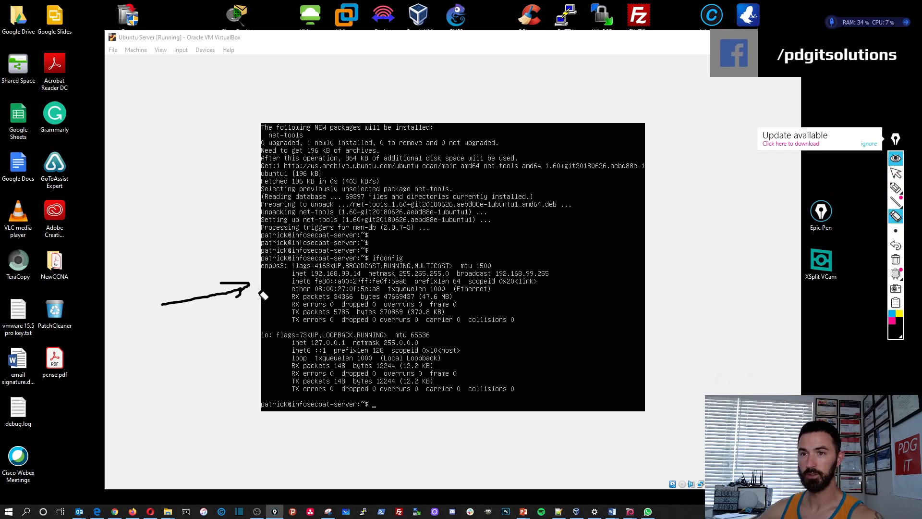
{"action": "left_click_drag", "start_coordinate": [268, 294], "coordinate": [153, 293]}
{"action": "left_click", "coordinate": [895, 173]}
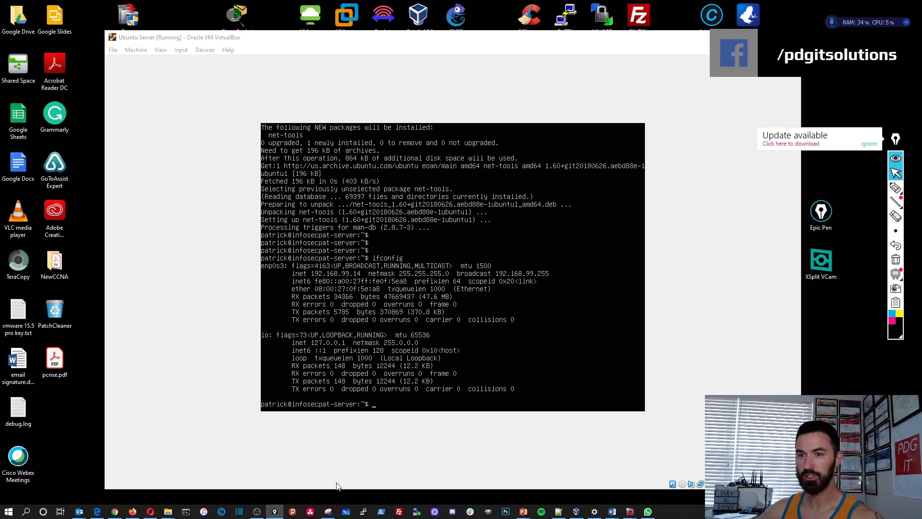
Open a Windows Command Prompt and arrange it beside the virtual machine window so the server's ifconfig output stays readable.
{"action": "left_click", "coordinate": [187, 511]}
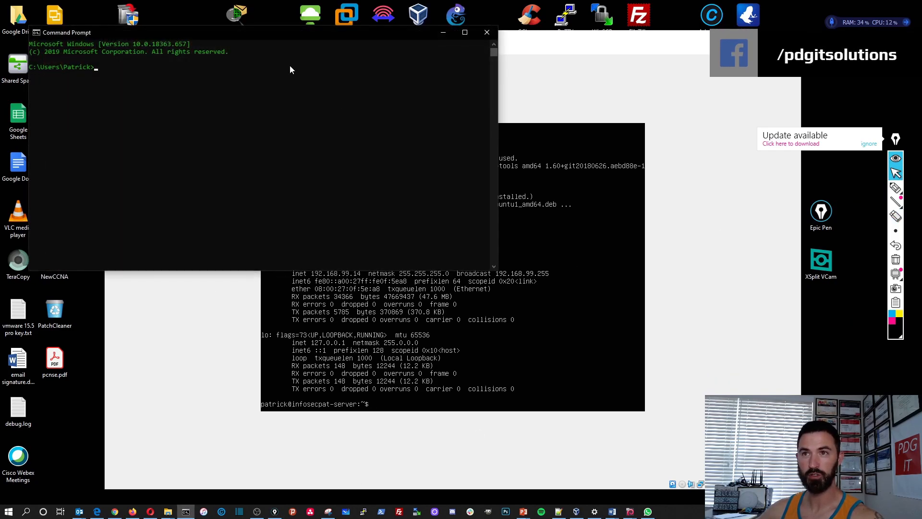
{"action": "left_click_drag", "start_coordinate": [290, 44], "coordinate": [598, 269]}
{"action": "left_click_drag", "start_coordinate": [460, 48], "coordinate": [405, 25]}
{"action": "left_click", "coordinate": [768, 354]}
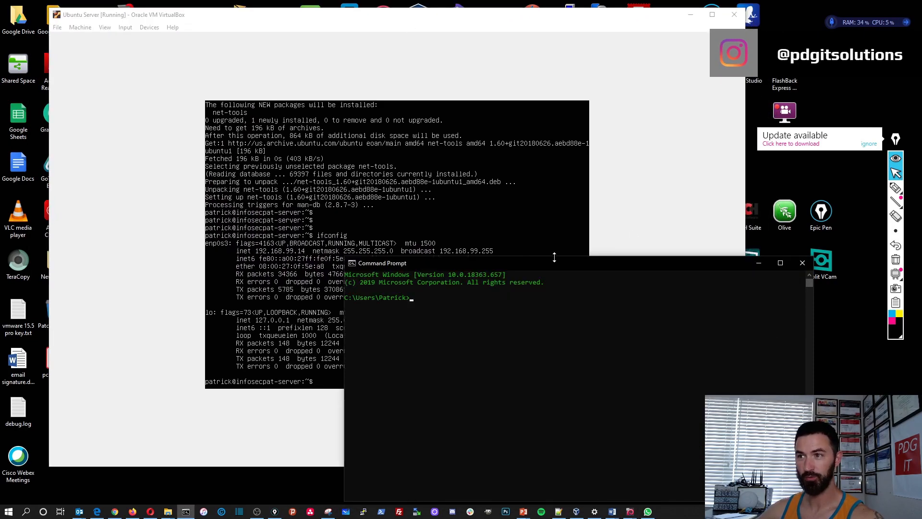
{"action": "left_click_drag", "start_coordinate": [574, 266], "coordinate": [626, 213]}
Try to ping 192.168.88.14 from the Windows Command Prompt, and stop the ping.
{"action": "left_click", "coordinate": [595, 312]}
{"action": "type", "text": "ping 192.168.88.14"}
{"action": "key", "text": "Return"}
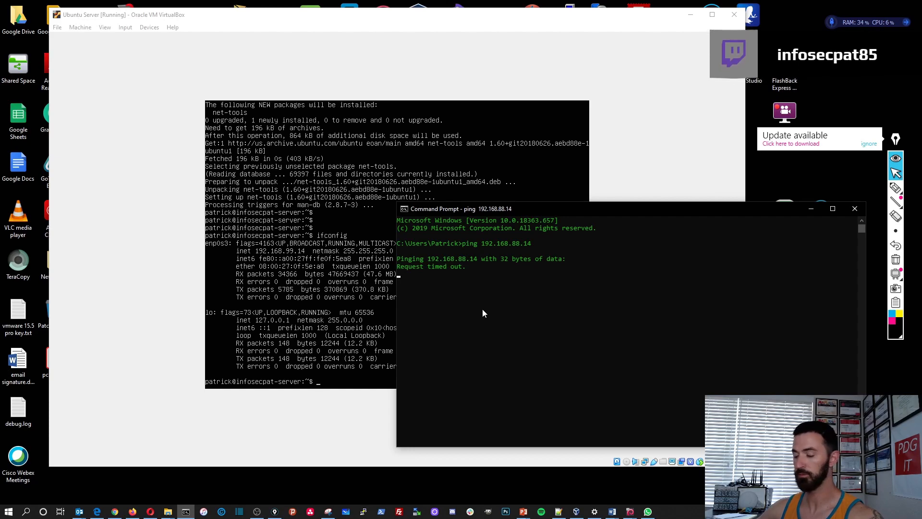
{"action": "key", "text": "ctrl+c"}
Correct the recalled ping command's third octet to 99 and ping 192.168.99.14 from the Windows host.
{"action": "key", "text": "Up"}
{"action": "key", "text": "Left"}
{"action": "key", "text": "Left"}
{"action": "key", "text": "Left"}
{"action": "key", "text": "BackSpace"}
{"action": "key", "text": "BackSpace"}
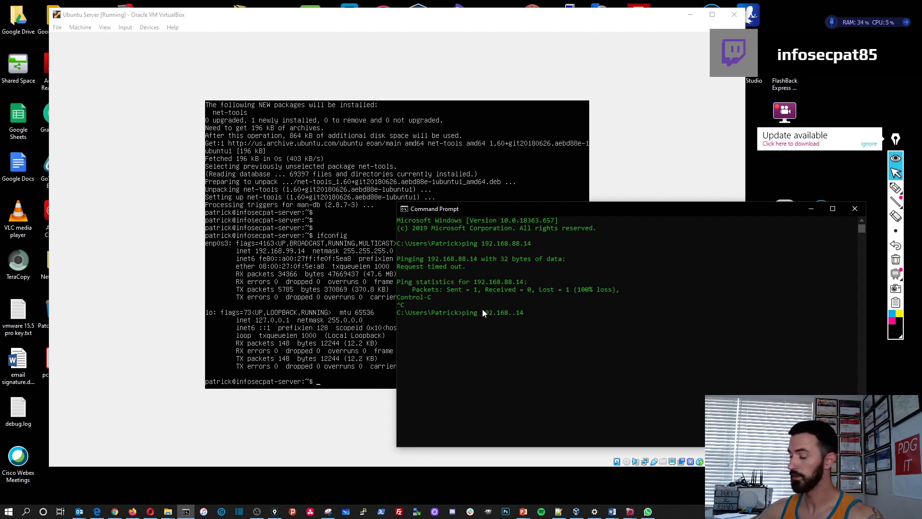
{"action": "type", "text": "99"}
{"action": "key", "text": "Return"}
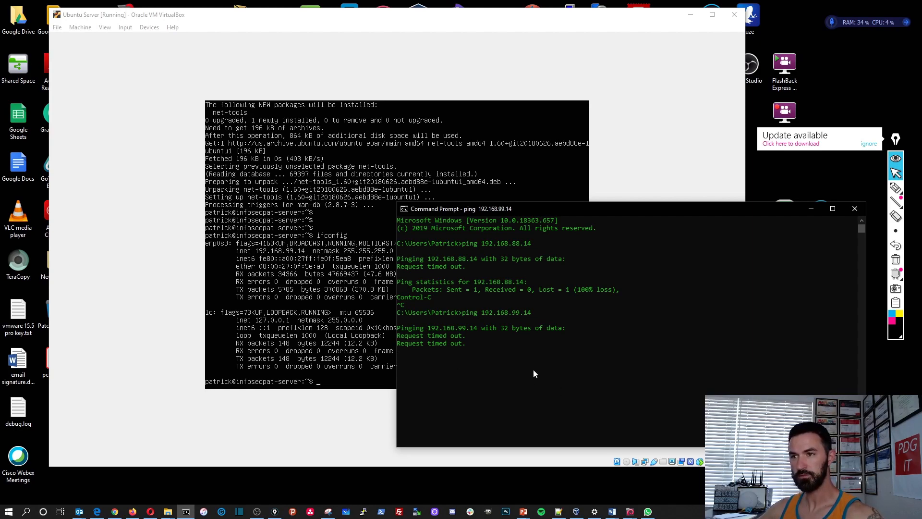
{"action": "left_click", "coordinate": [487, 366]}
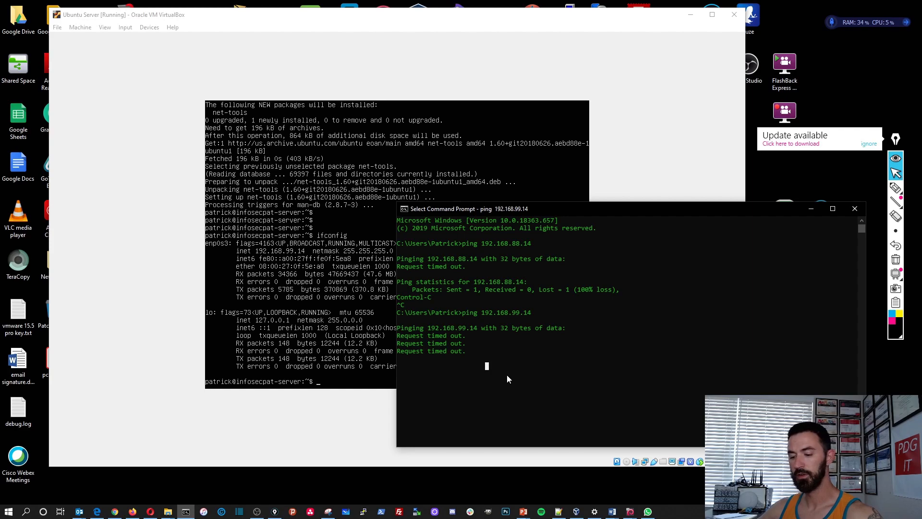
Test the server's internet connection by pinging google.com from its console, and stop the ping after a few replies.
{"action": "left_click", "coordinate": [380, 373]}
{"action": "key", "text": "Return"}
{"action": "key", "text": "Return"}
{"action": "key", "text": "Return"}
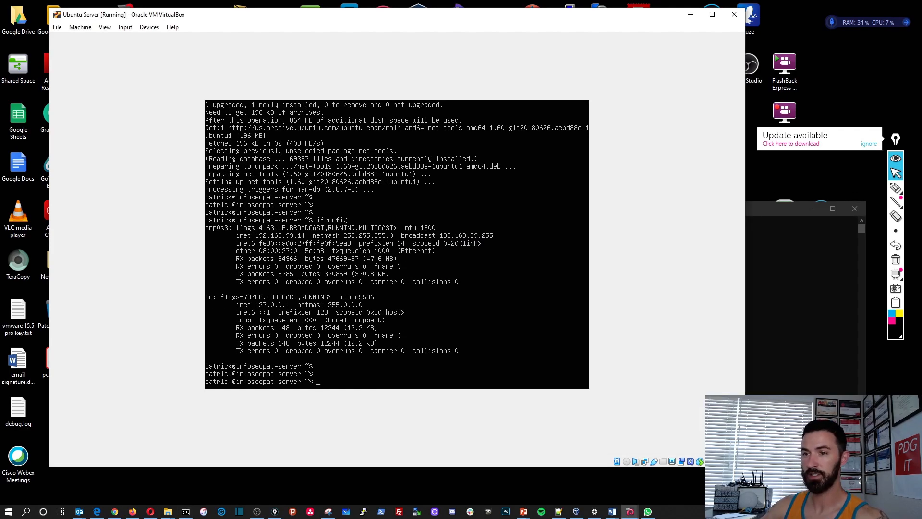
{"action": "type", "text": "ping goo"}
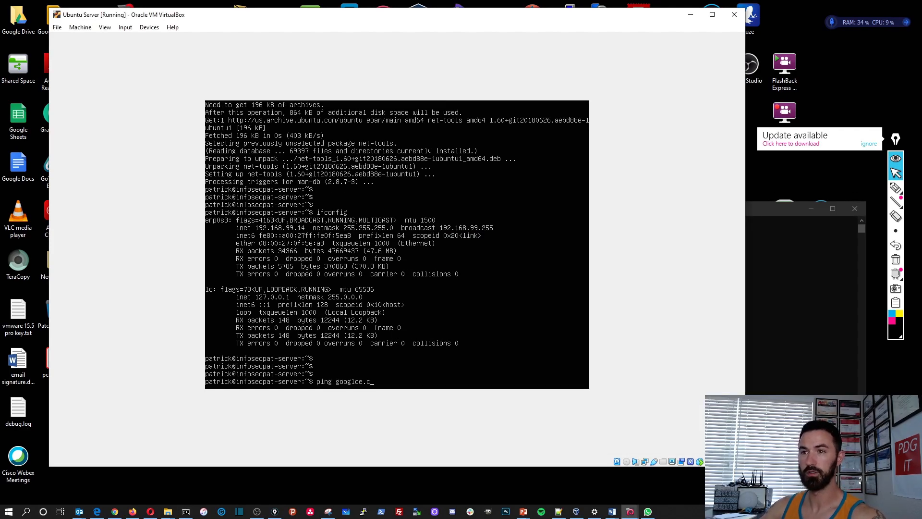
{"action": "type", "text": "gle.com"}
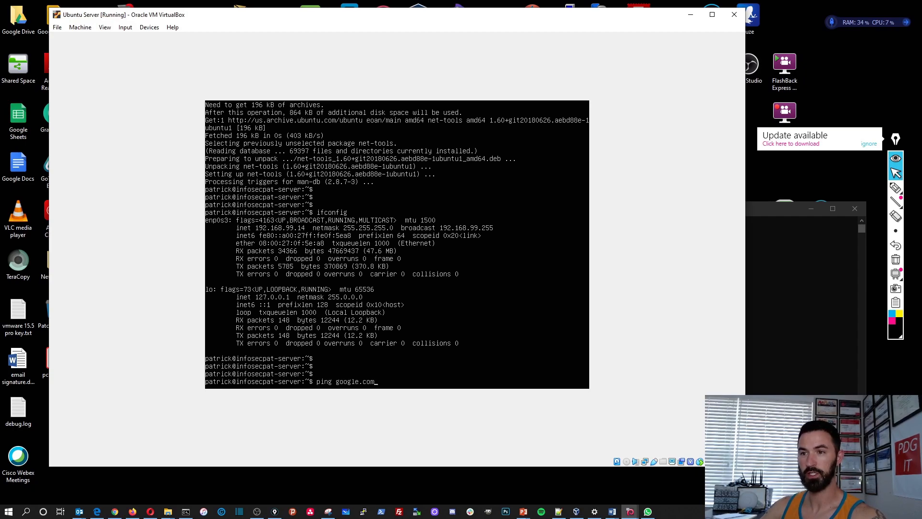
{"action": "key", "text": "Return"}
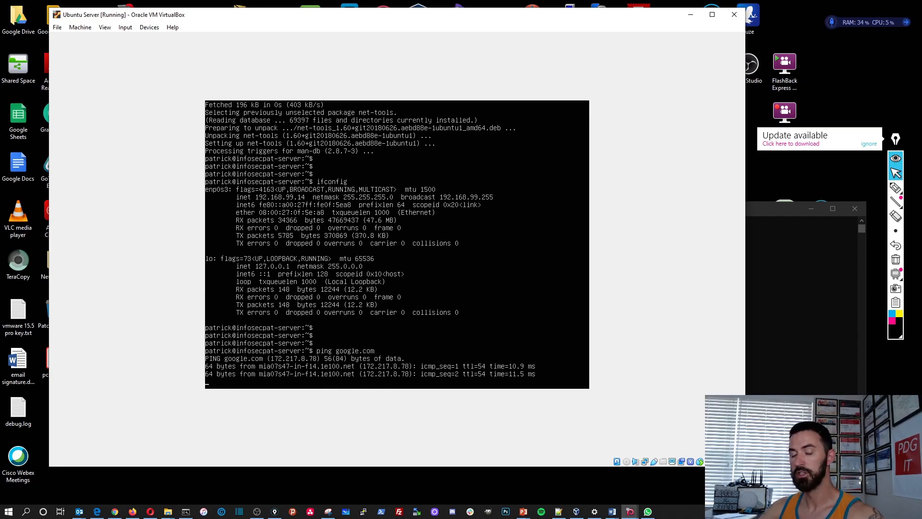
{"action": "key", "text": "ctrl+c"}
Display the server's routing table with "ip r".
{"action": "key", "text": "Return"}
{"action": "key", "text": "Return"}
{"action": "key", "text": "Return"}
{"action": "key", "text": "Return"}
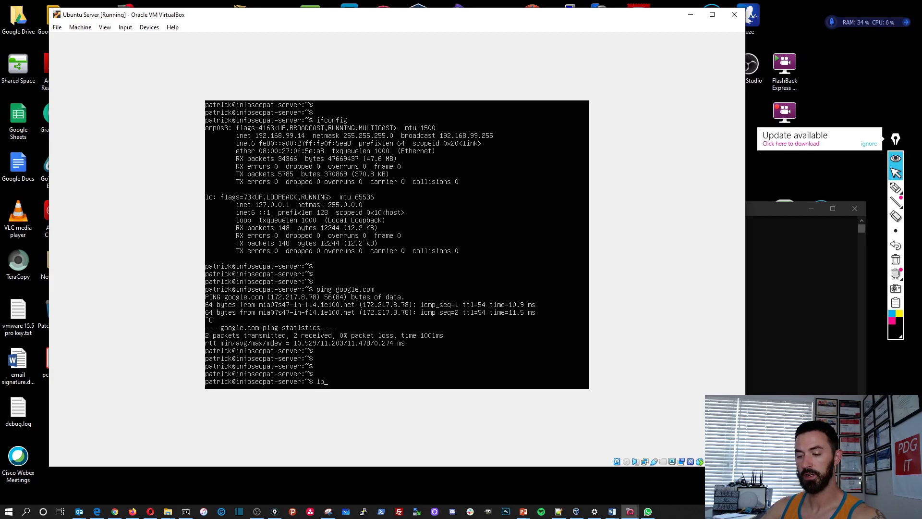
{"action": "type", "text": "ip r"}
{"action": "key", "text": "Return"}
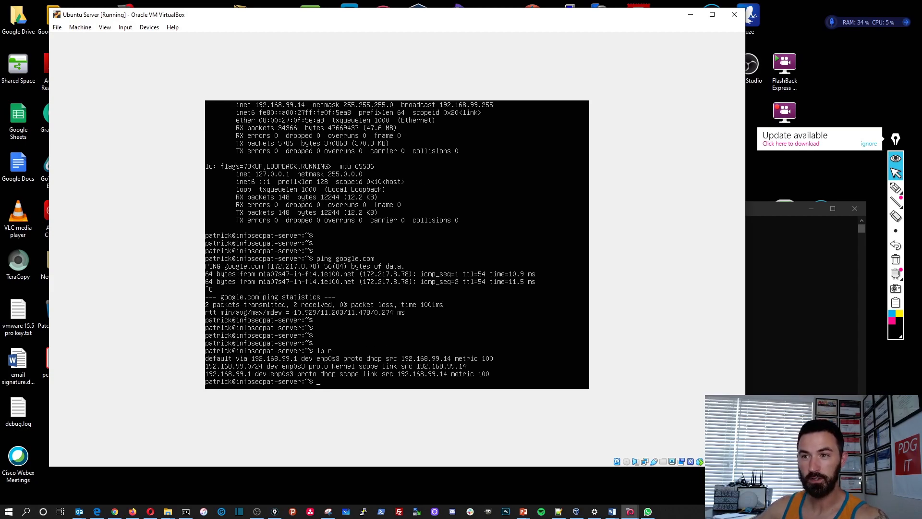